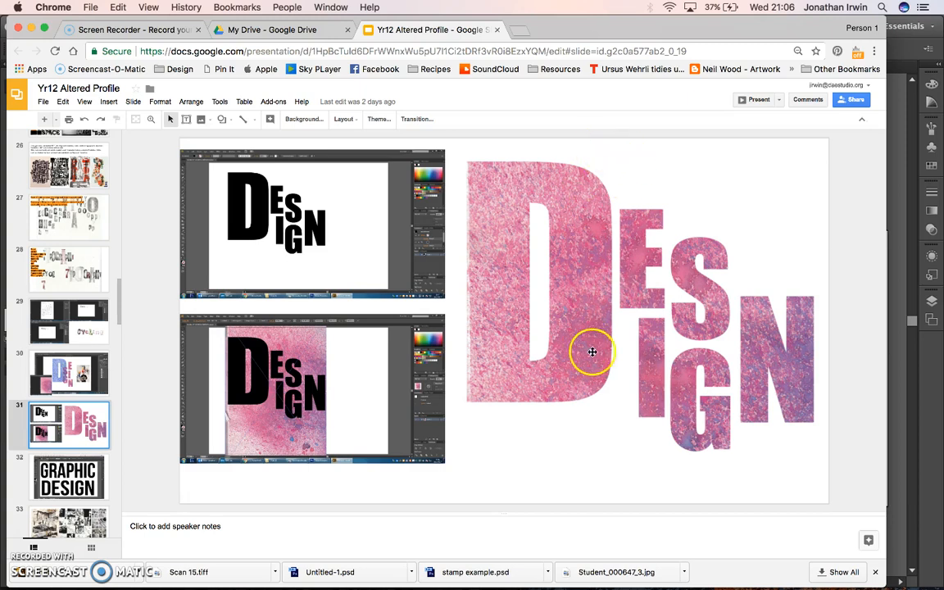
Step: Switch to Illustrator and create a new A3 landscape document with 1 artboard
{"action": "mouse_move", "coordinate": [620, 575]}
{"action": "left_click", "coordinate": [713, 573]}
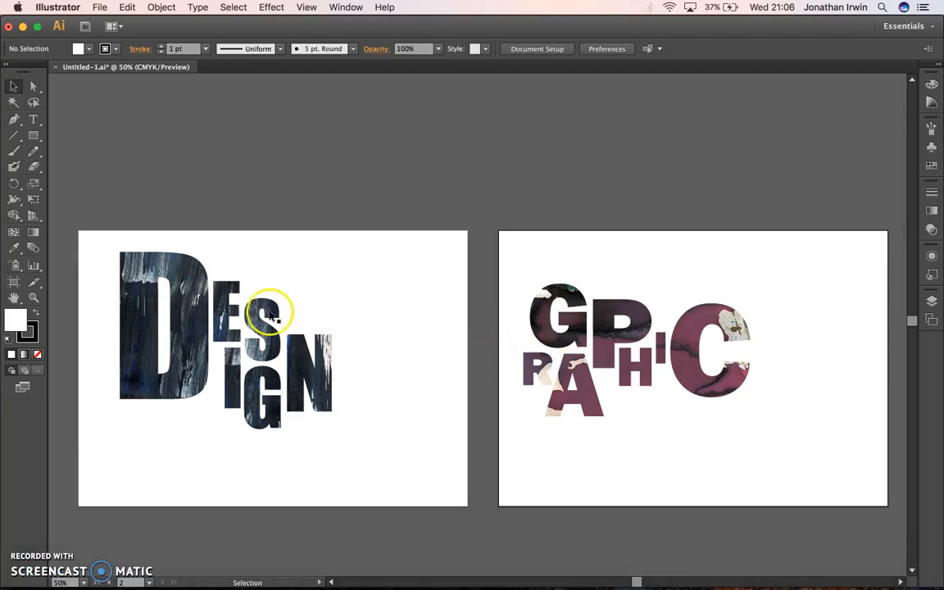
{"action": "left_click", "coordinate": [98, 7]}
{"action": "left_click", "coordinate": [107, 24]}
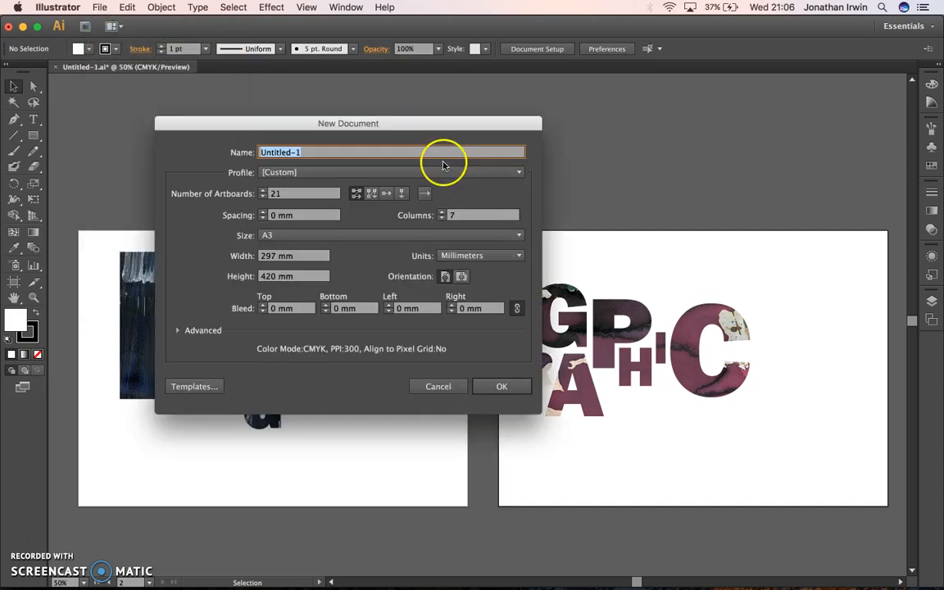
{"action": "left_click", "coordinate": [270, 235]}
{"action": "left_click", "coordinate": [291, 326]}
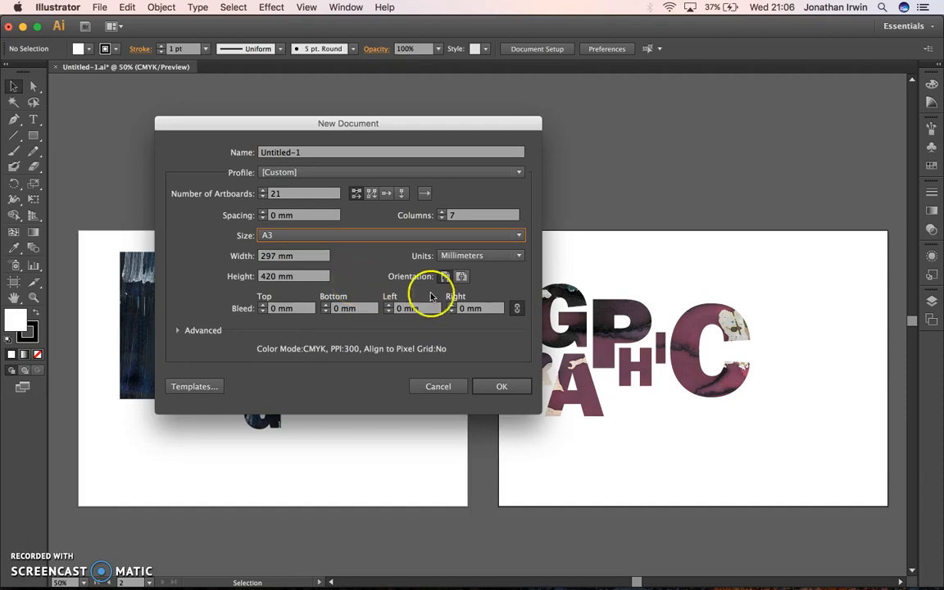
{"action": "left_click", "coordinate": [461, 276]}
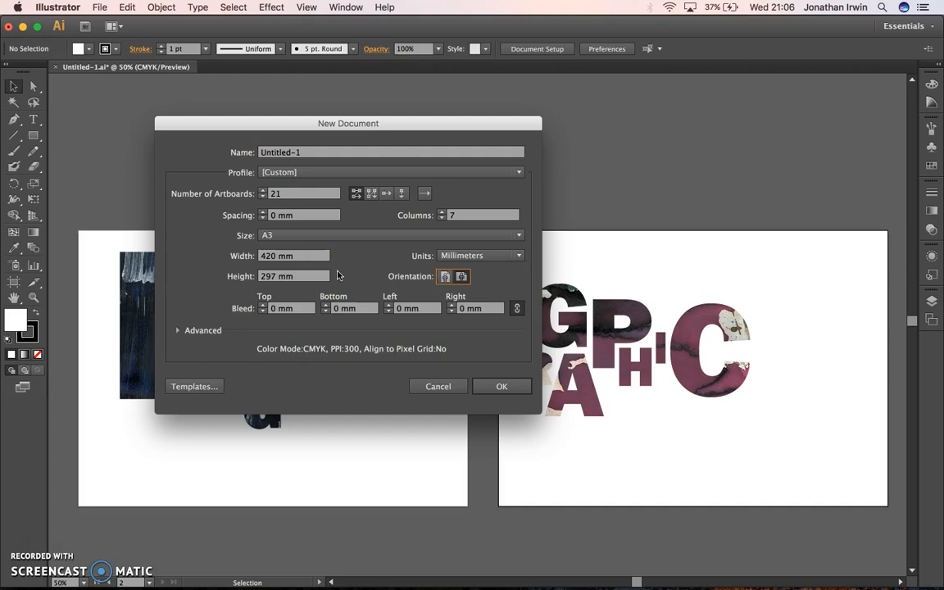
{"action": "double_click", "coordinate": [279, 195]}
{"action": "type", "text": "1"}
{"action": "key", "text": "Tab"}
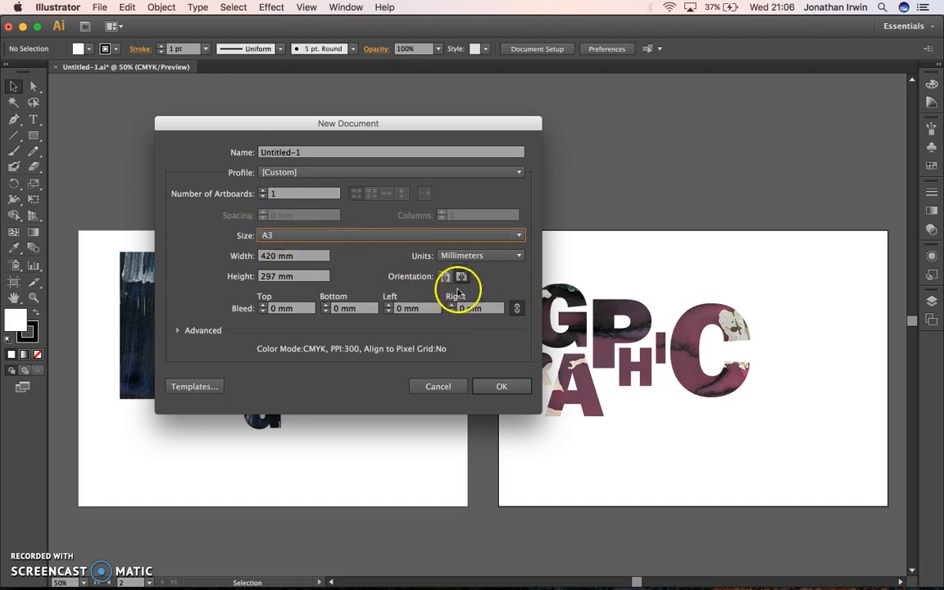
{"action": "left_click", "coordinate": [501, 388]}
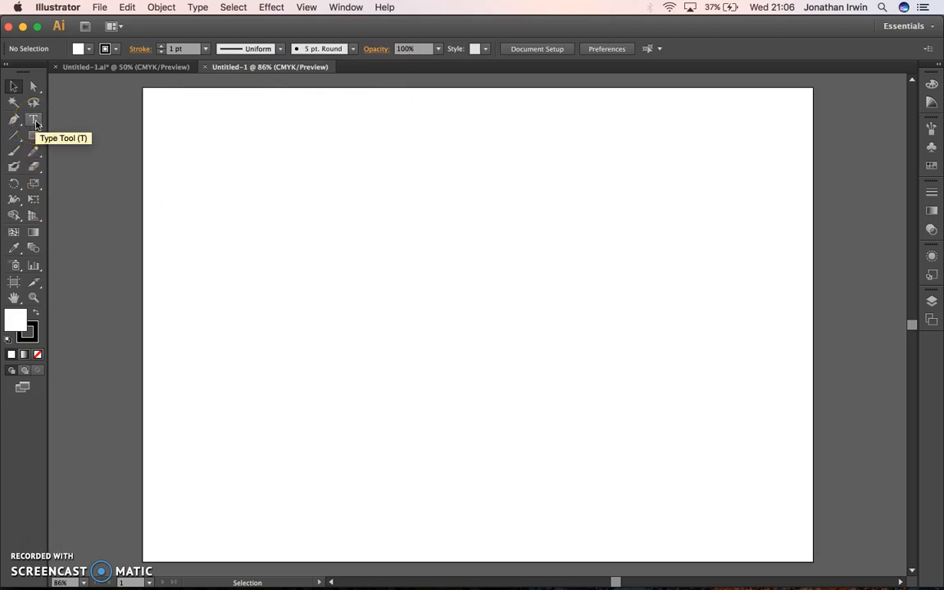
Step: Add the text DESIGN near the middle of the artboard and scale it up to about 156 pt
{"action": "left_click", "coordinate": [35, 122]}
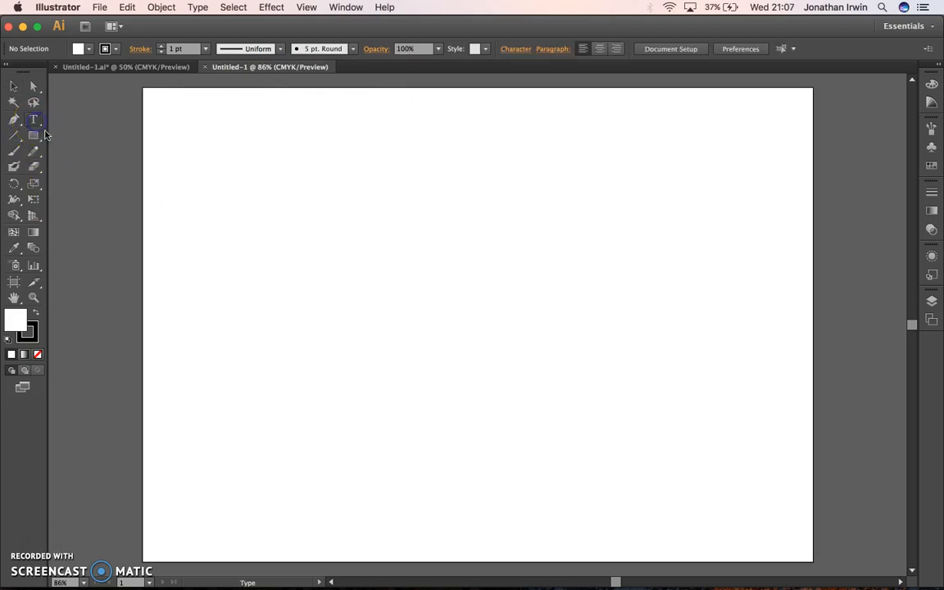
{"action": "left_click", "coordinate": [346, 220]}
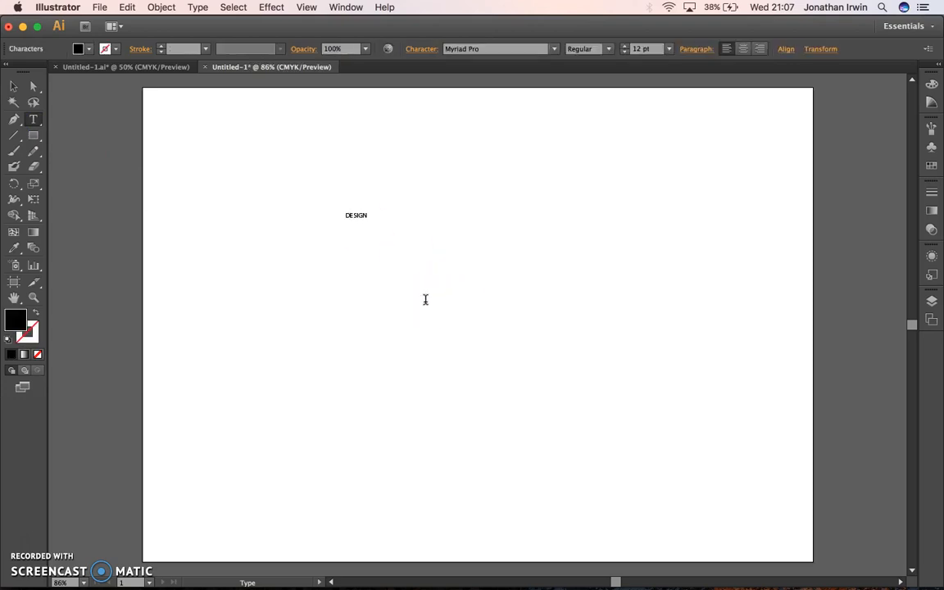
{"action": "left_click", "coordinate": [13, 86]}
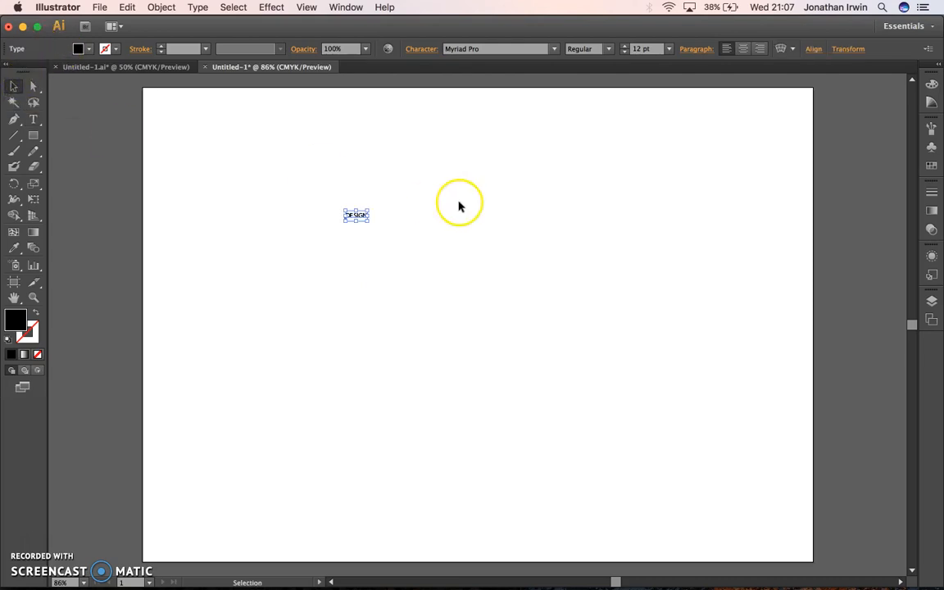
{"action": "left_click_drag", "start_coordinate": [369, 222], "coordinate": [627, 382]}
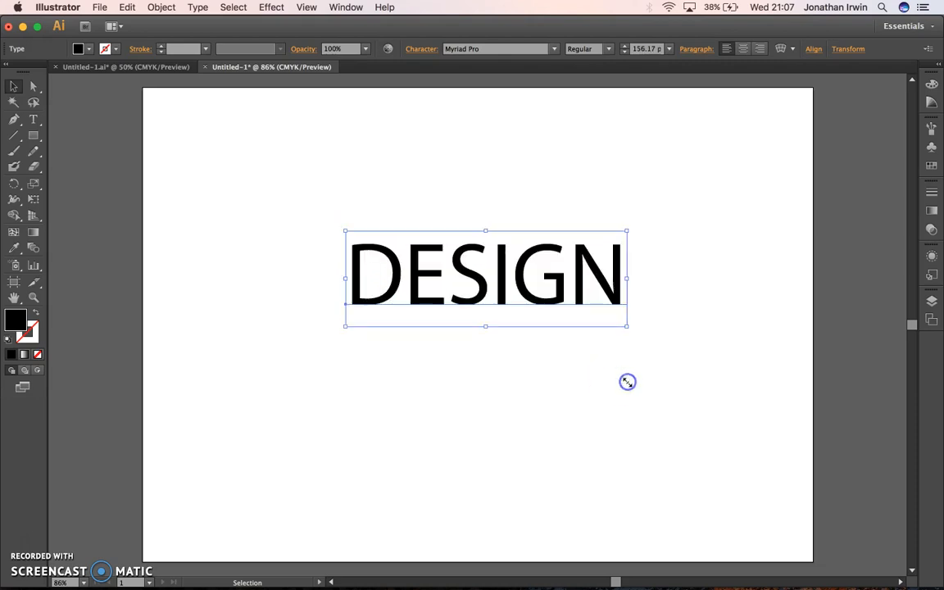
Step: Set the font of the DESIGN text to HighVoltage Rough
{"action": "left_click", "coordinate": [485, 51]}
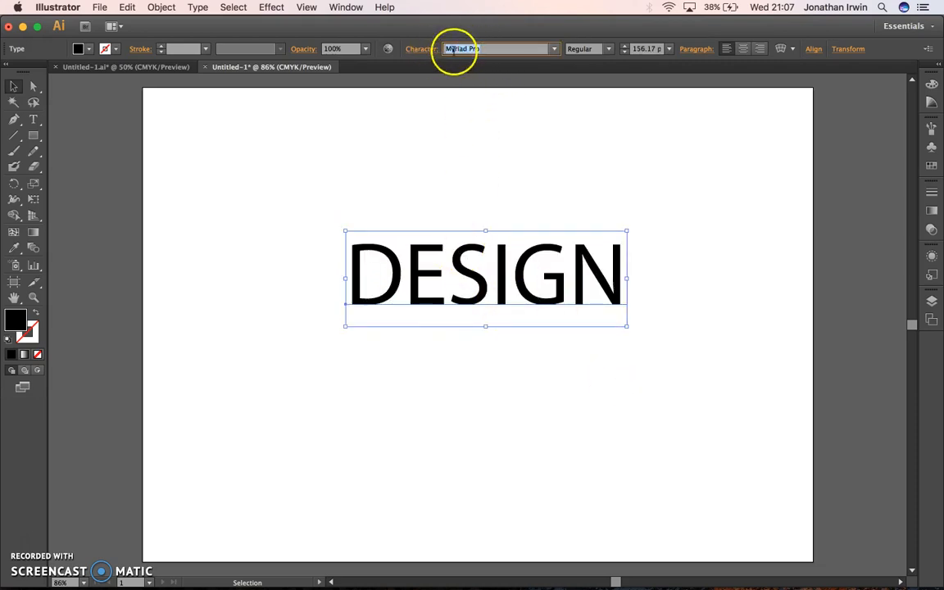
{"action": "left_click", "coordinate": [417, 47]}
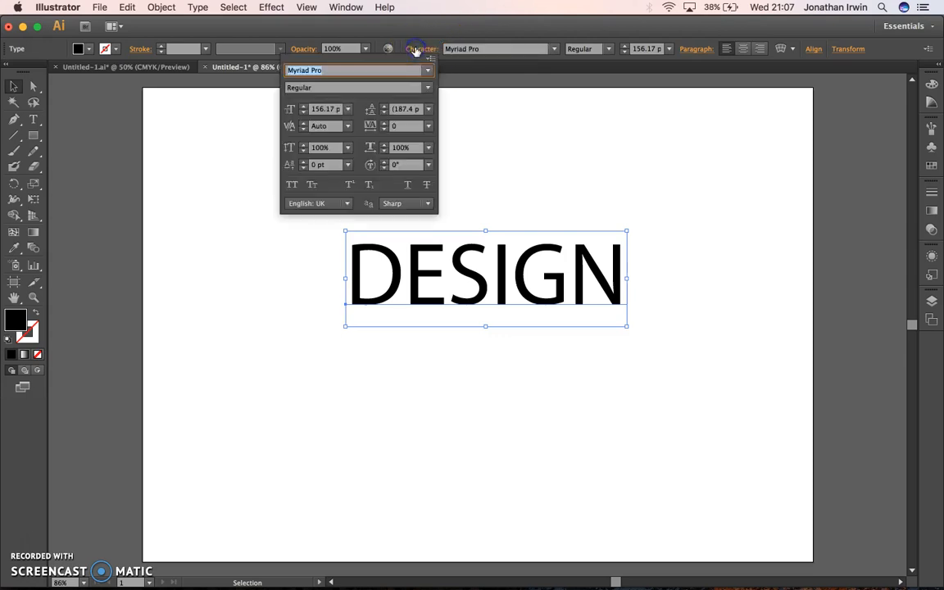
{"action": "left_click", "coordinate": [426, 74]}
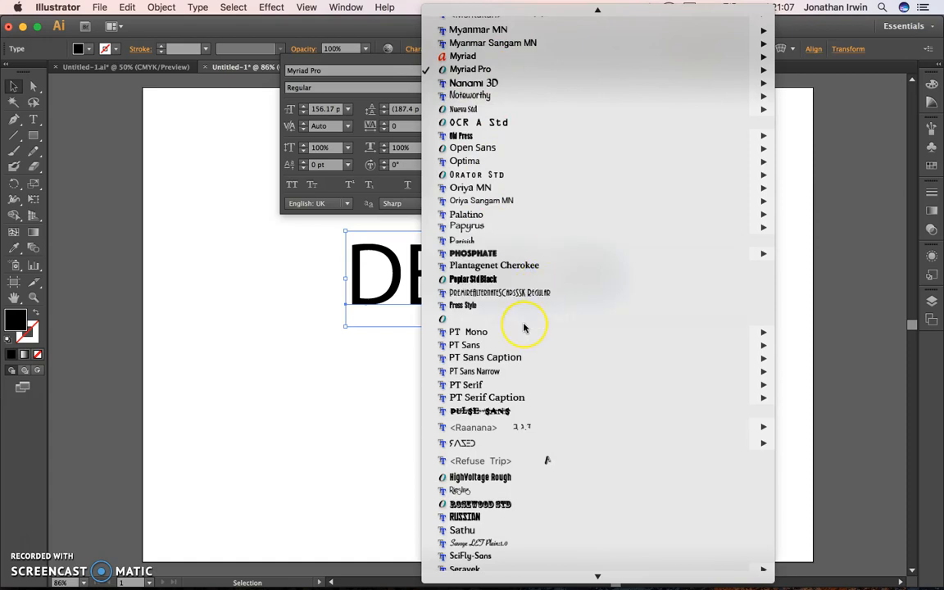
{"action": "scroll", "coordinate": [524, 328], "scroll_direction": "down", "scroll_amount": 4}
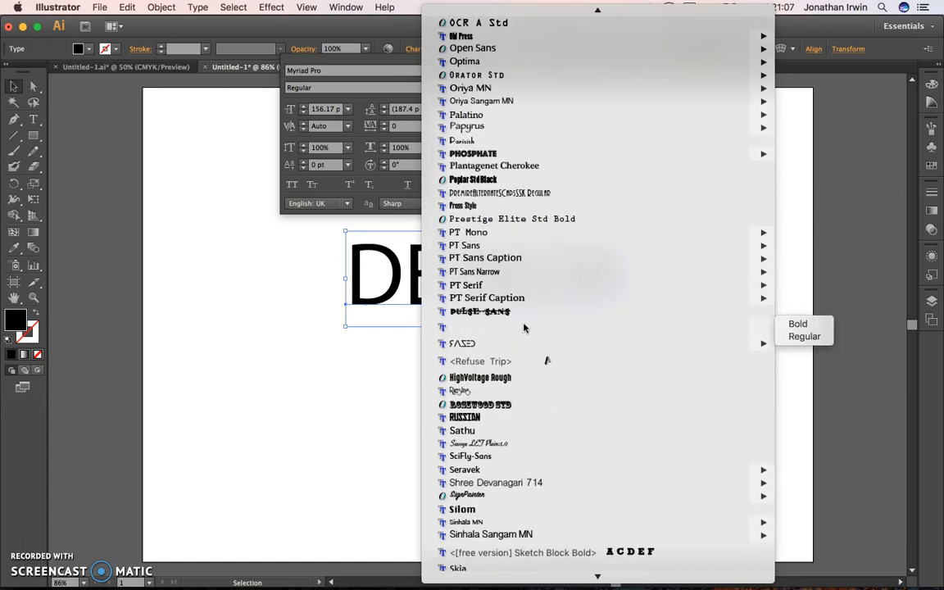
{"action": "scroll", "coordinate": [525, 328], "scroll_direction": "down", "scroll_amount": 2}
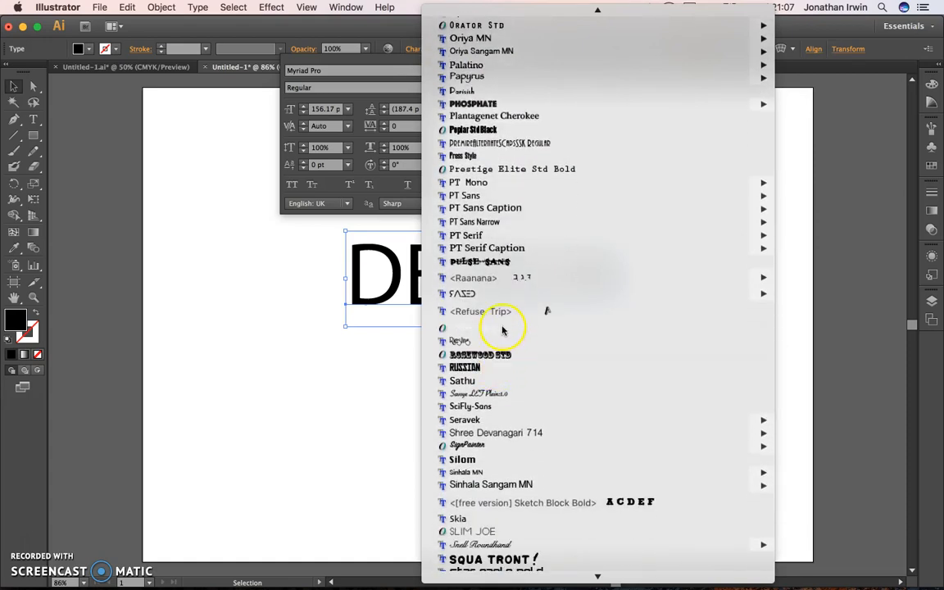
{"action": "left_click", "coordinate": [527, 330]}
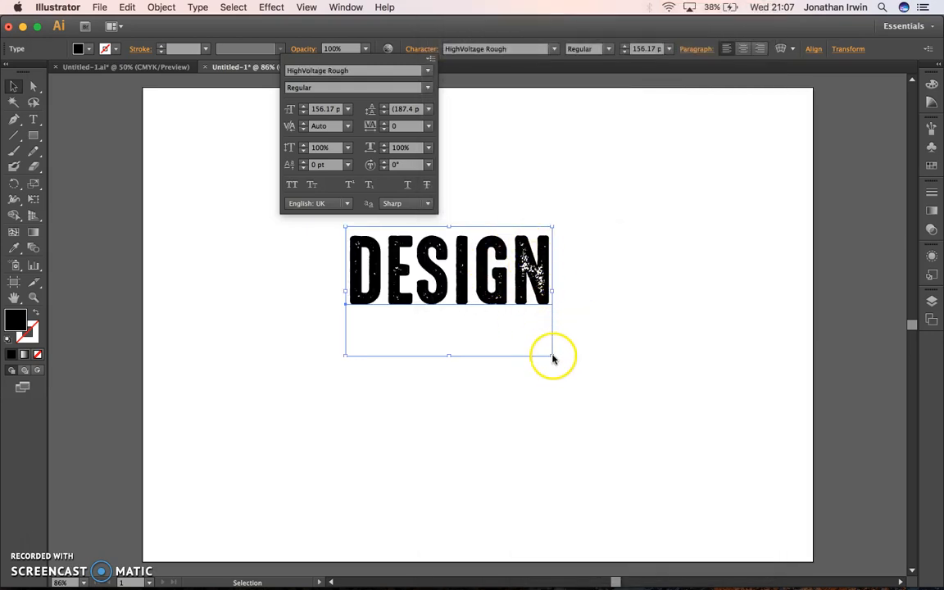
{"action": "left_click", "coordinate": [483, 242]}
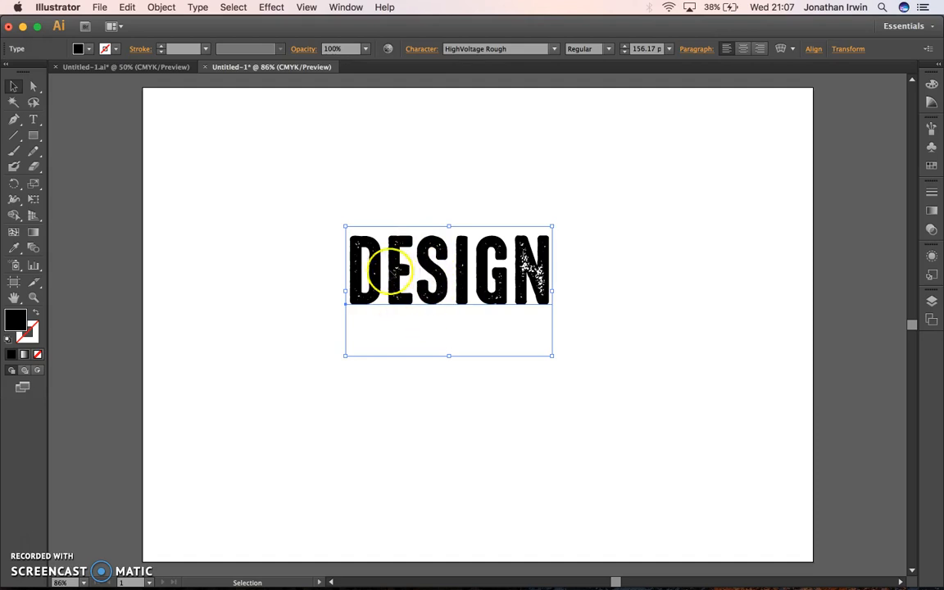
Step: Convert the DESIGN text to outlines and ungroup it into separate letters
{"action": "left_click", "coordinate": [197, 6]}
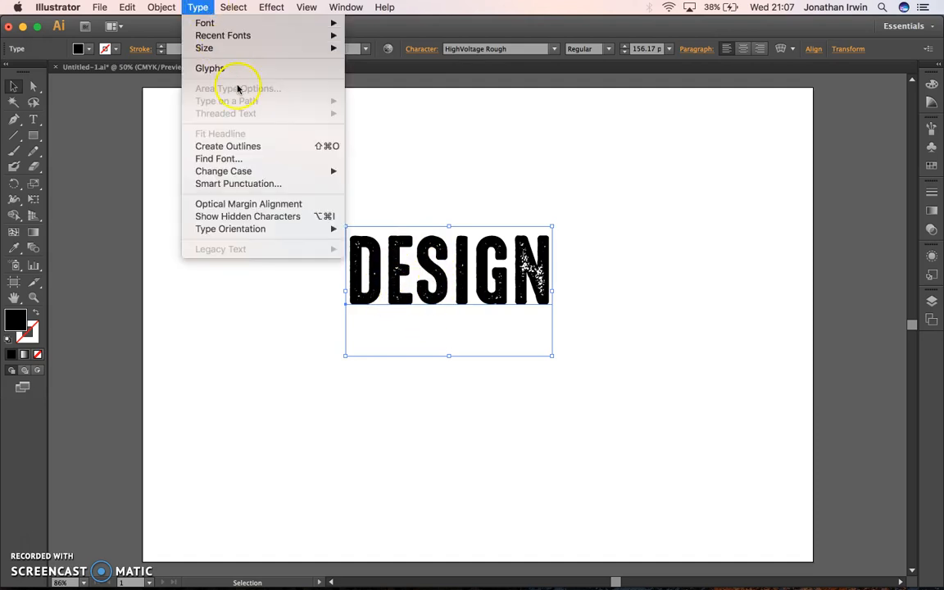
{"action": "left_click", "coordinate": [237, 146]}
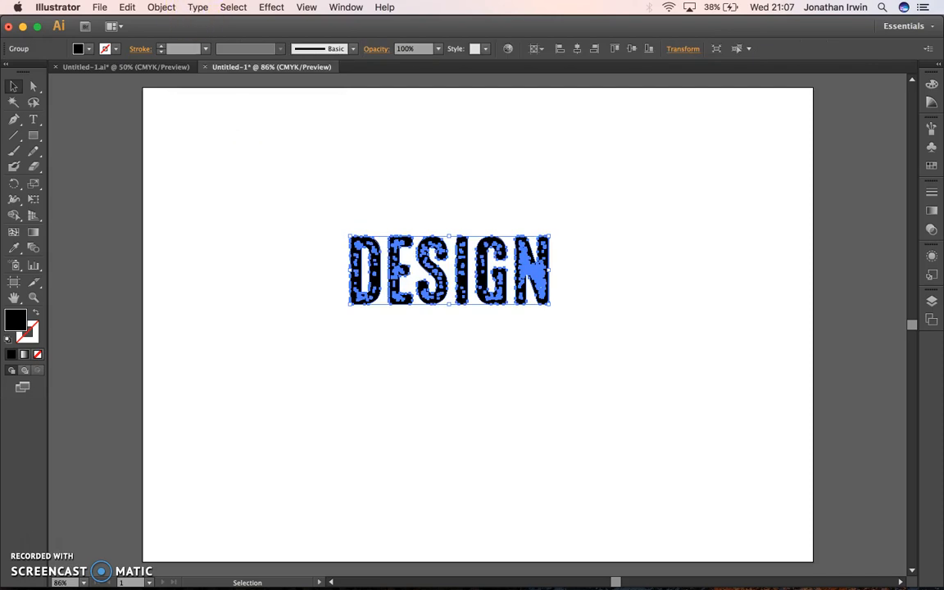
{"action": "left_click", "coordinate": [161, 7]}
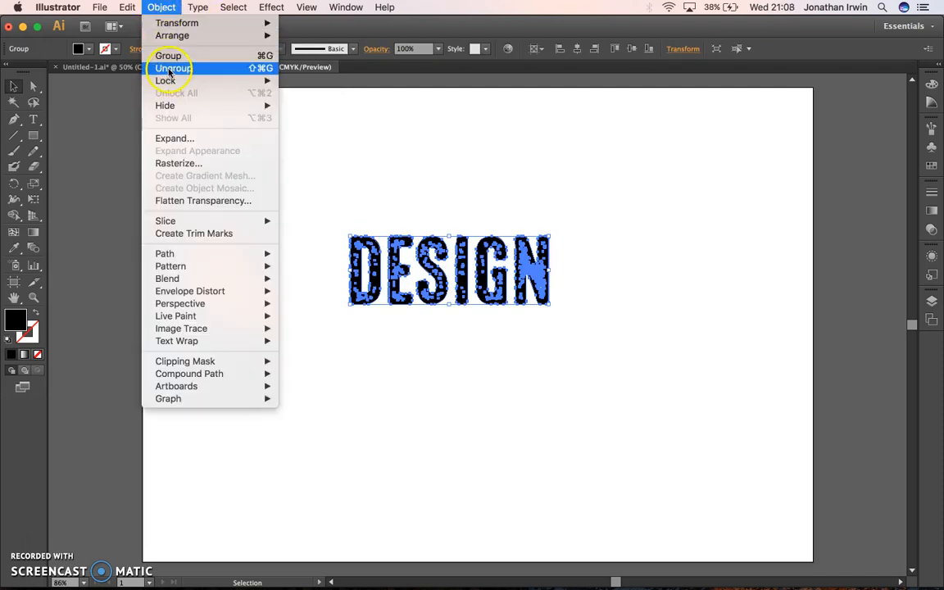
{"action": "left_click", "coordinate": [172, 68]}
{"action": "left_click", "coordinate": [280, 163]}
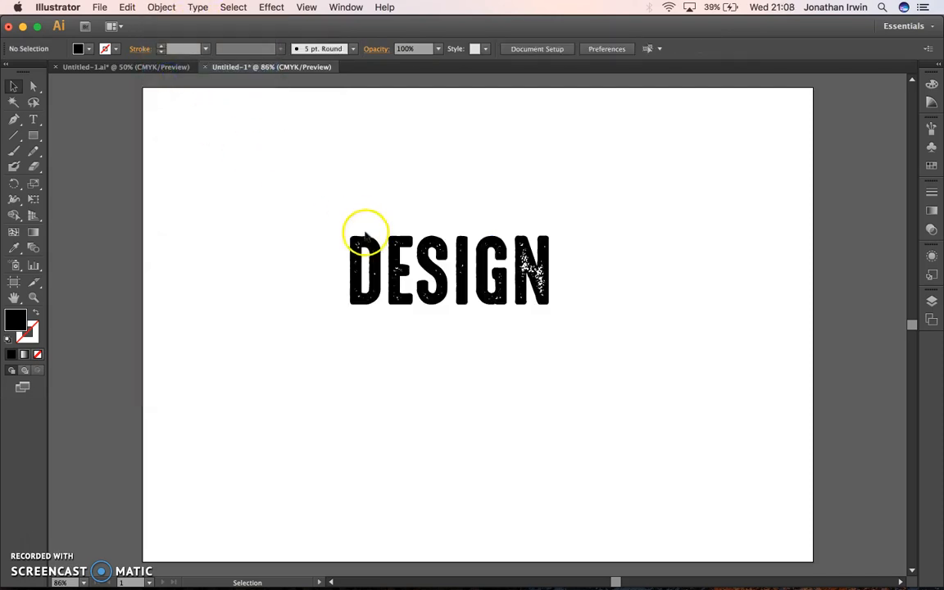
{"action": "left_click", "coordinate": [363, 245]}
{"action": "left_click", "coordinate": [373, 198]}
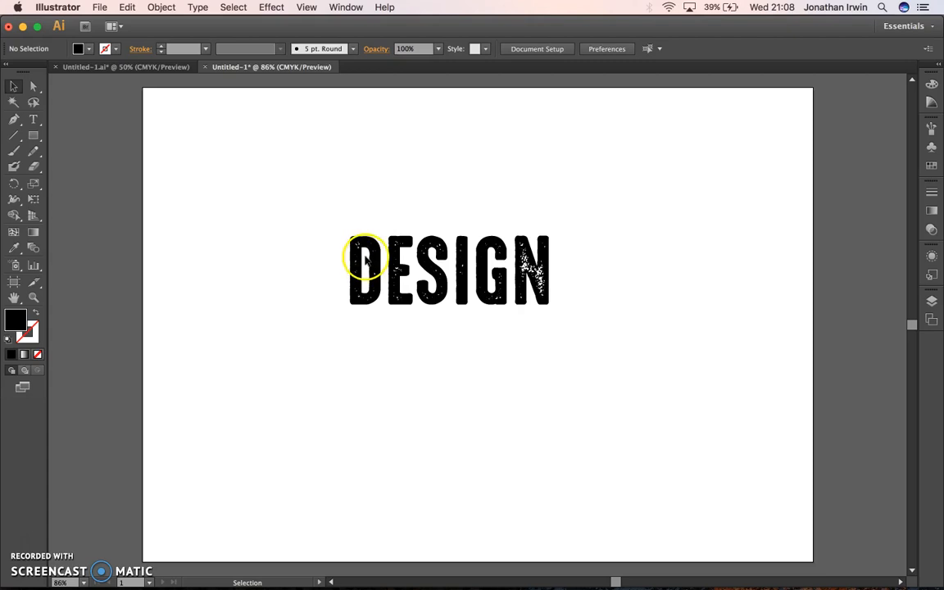
Step: Enlarge the letter D to nearly three times its height, then raise and enlarge the E beside it
{"action": "left_click", "coordinate": [361, 248]}
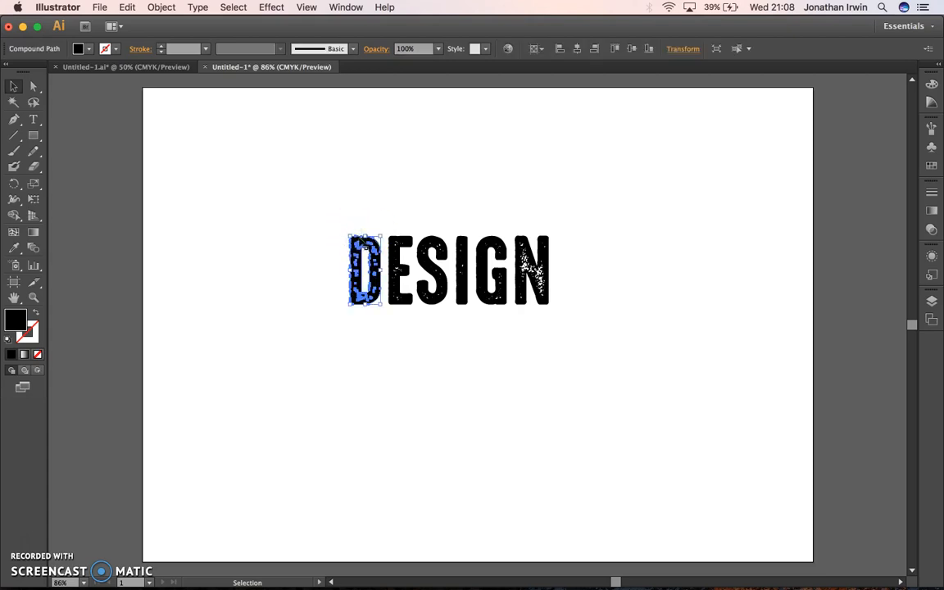
{"action": "left_click_drag", "start_coordinate": [350, 236], "coordinate": [245, 114]}
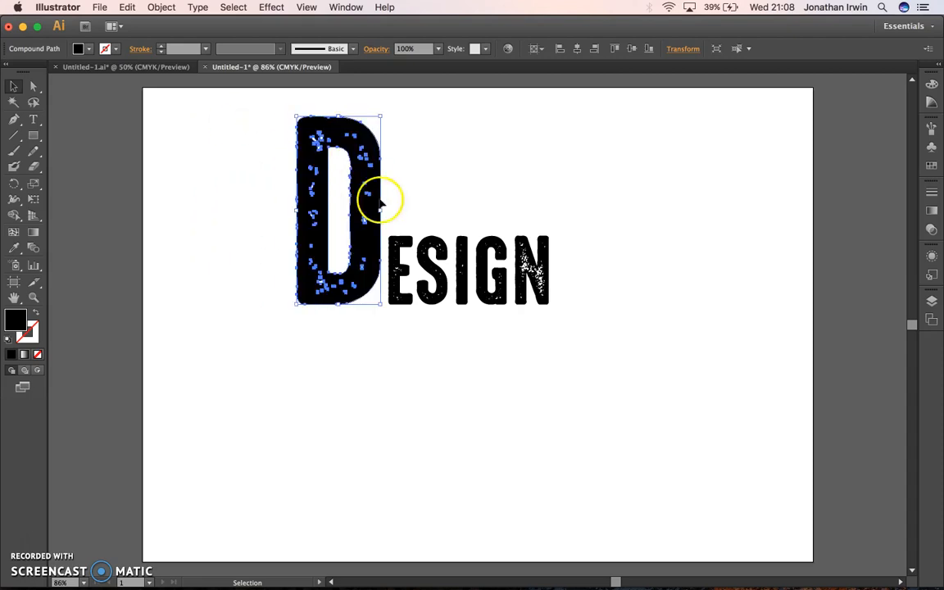
{"action": "left_click_drag", "start_coordinate": [401, 243], "coordinate": [406, 208]}
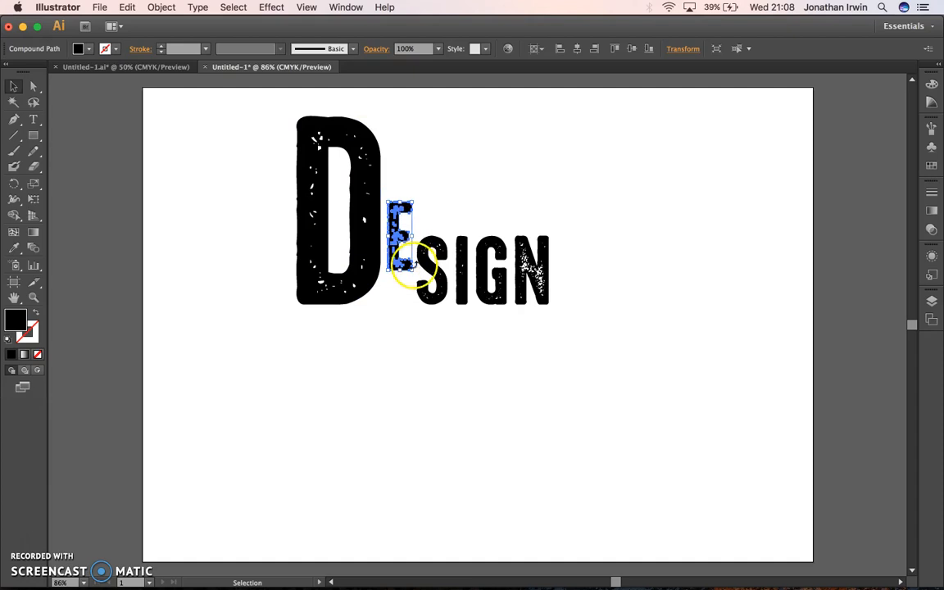
{"action": "left_click_drag", "start_coordinate": [413, 271], "coordinate": [468, 322]}
Step: Enlarge the S beside the E, and arrange I, G and N in a staggered lower row with G and N enlarged
{"action": "left_click_drag", "start_coordinate": [442, 280], "coordinate": [368, 364]}
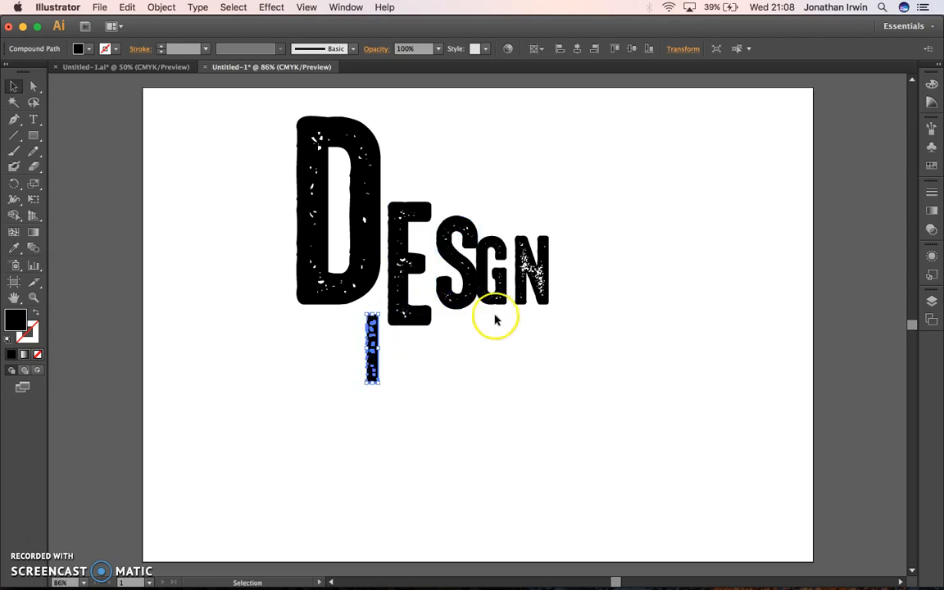
{"action": "left_click_drag", "start_coordinate": [497, 293], "coordinate": [445, 455]}
{"action": "left_click_drag", "start_coordinate": [524, 262], "coordinate": [506, 426]}
{"action": "left_click", "coordinate": [606, 369]}
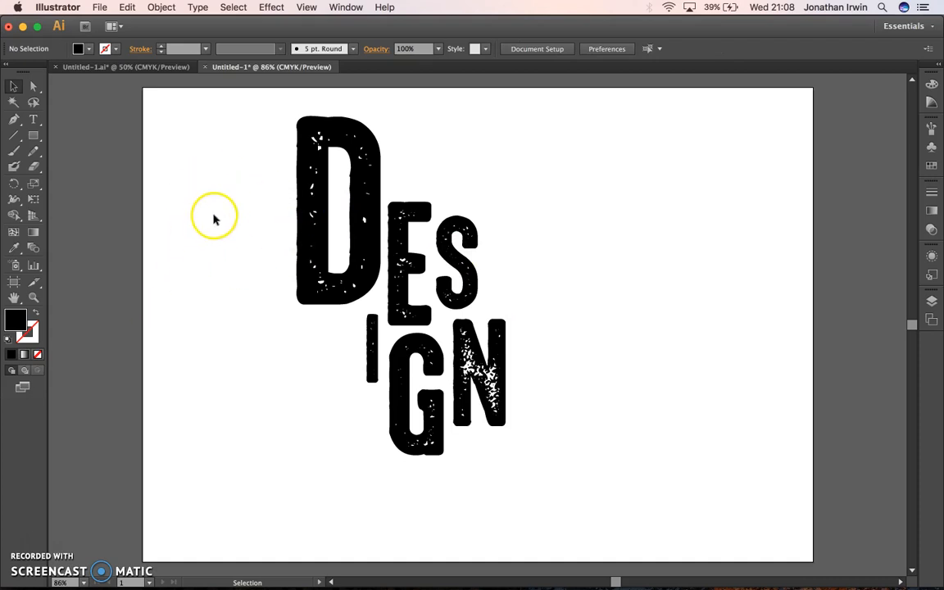
Step: Open the paint scan Student_000647_3.jpg from the Altered Profile folder in Photoshop
{"action": "mouse_move", "coordinate": [543, 585]}
{"action": "left_click", "coordinate": [31, 580]}
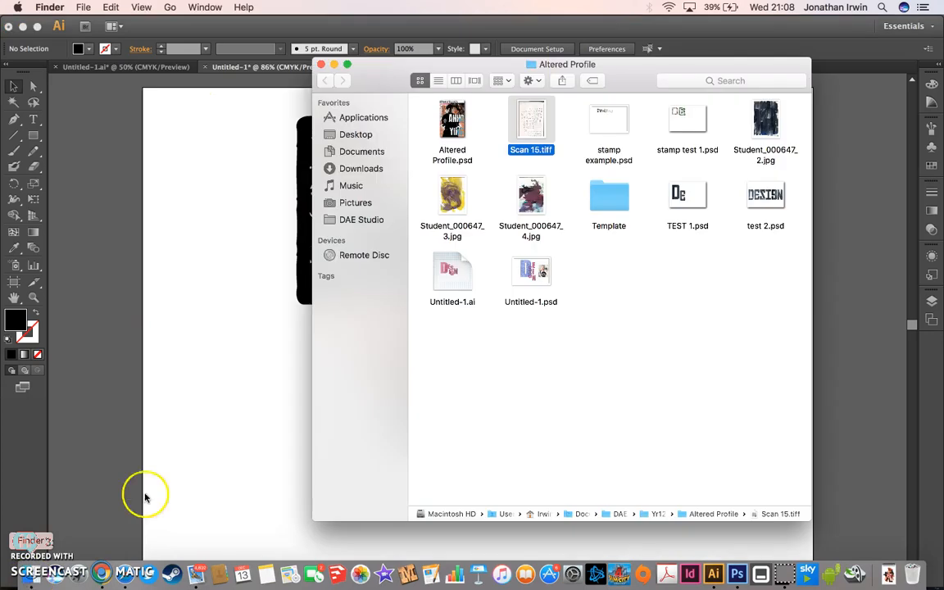
{"action": "left_click", "coordinate": [657, 310]}
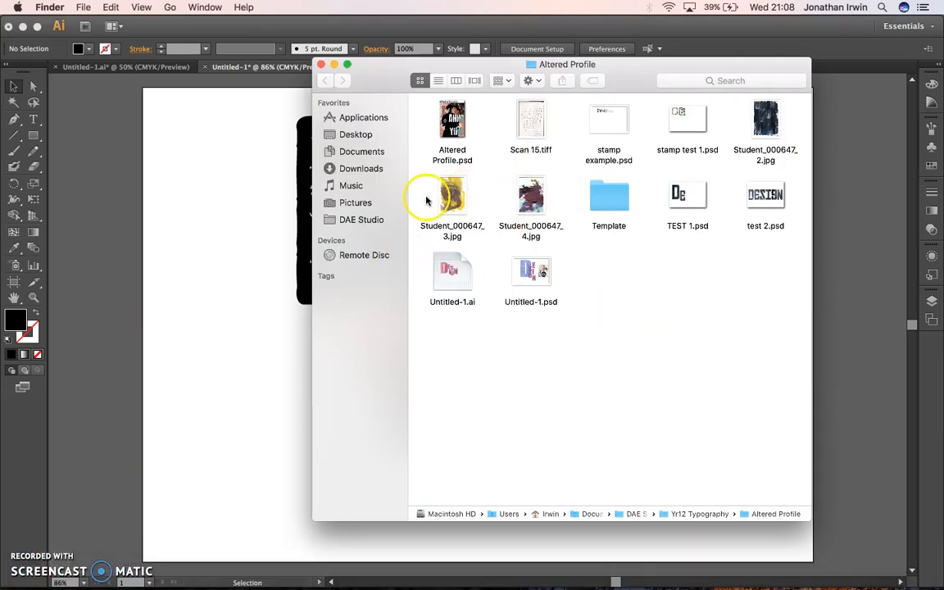
{"action": "left_click", "coordinate": [449, 199]}
{"action": "mouse_move", "coordinate": [549, 587]}
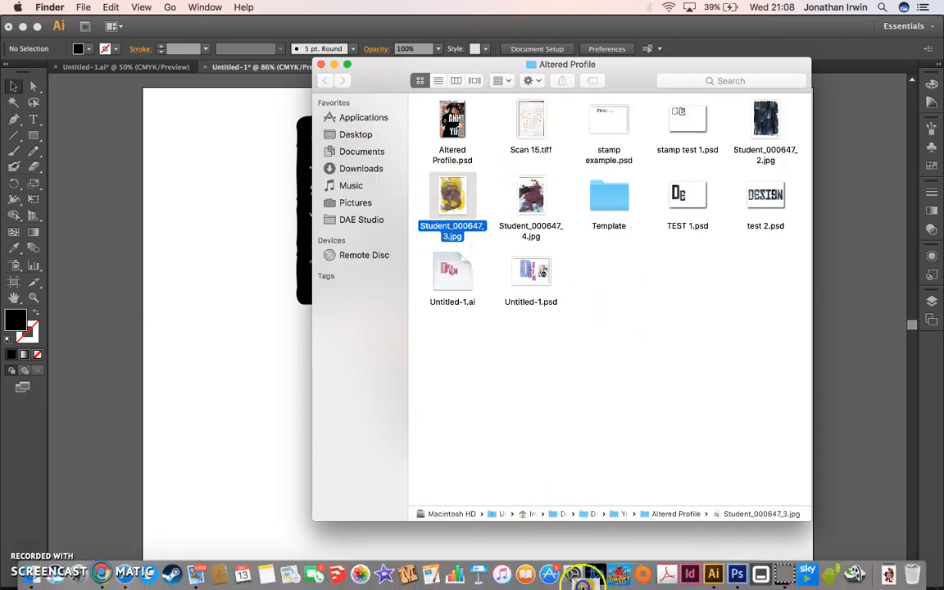
{"action": "left_click", "coordinate": [738, 578]}
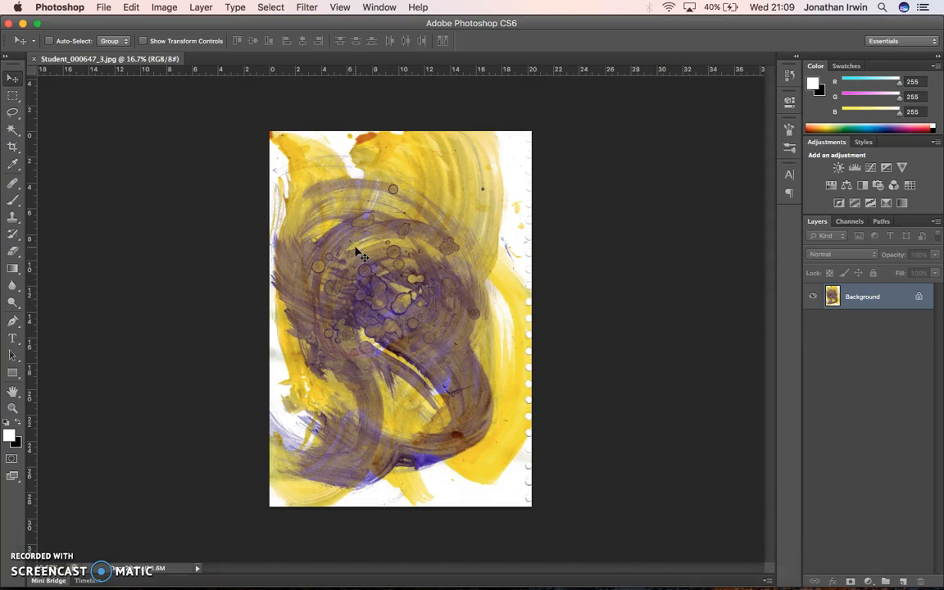
Step: Try a Levels adjustment on the paint scan, bringing the black and white input points inward, and cancel it
{"action": "left_click", "coordinate": [164, 7]}
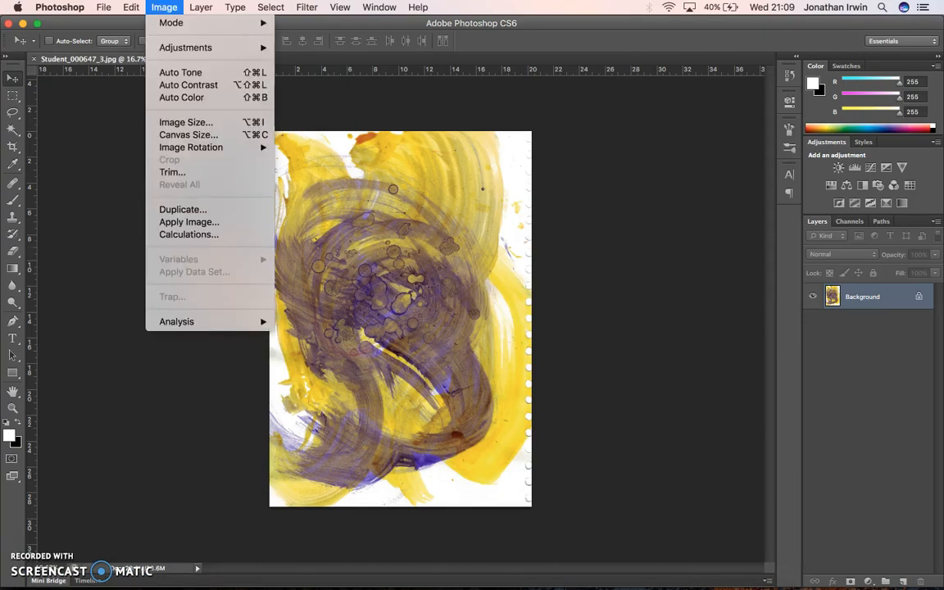
{"action": "mouse_move", "coordinate": [173, 24]}
{"action": "mouse_move", "coordinate": [173, 47]}
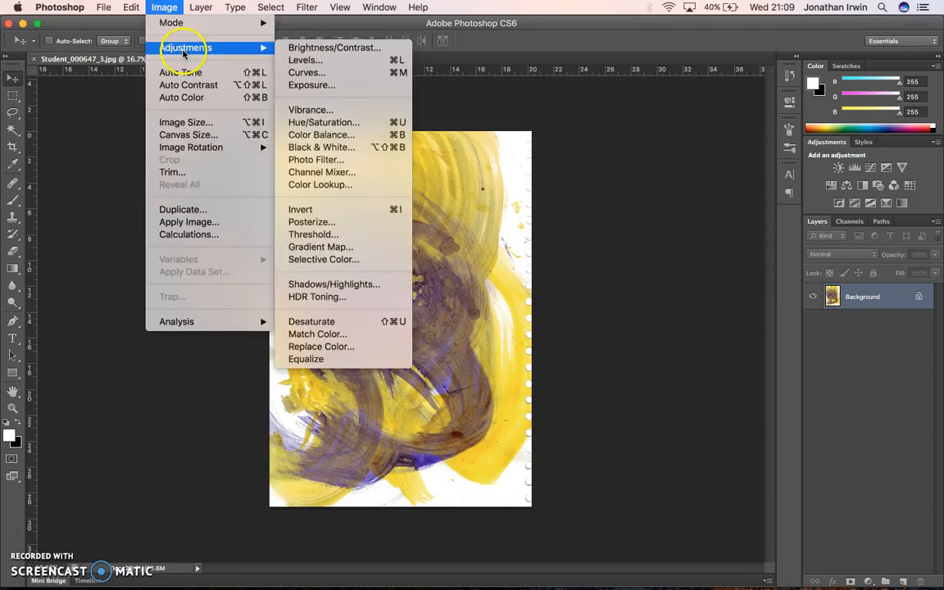
{"action": "left_click", "coordinate": [316, 60]}
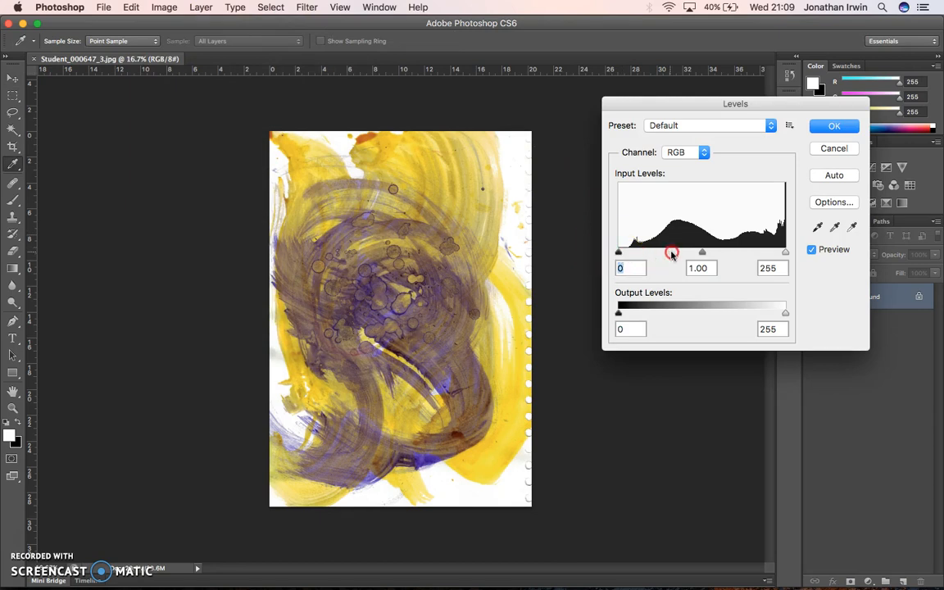
{"action": "left_click_drag", "start_coordinate": [618, 253], "coordinate": [638, 254]}
{"action": "left_click_drag", "start_coordinate": [784, 253], "coordinate": [754, 253]}
{"action": "left_click", "coordinate": [833, 149]}
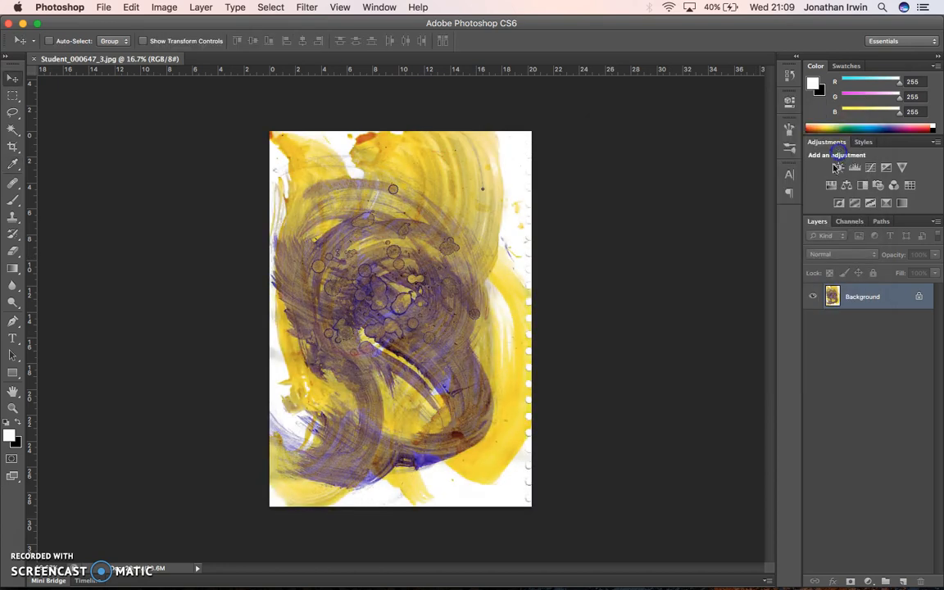
Step: Apply a Color Balance to the paint scan's midtones, setting cyan-red to -100, magenta-green to +100 and yellow-blue fully toward blue
{"action": "left_click", "coordinate": [164, 8]}
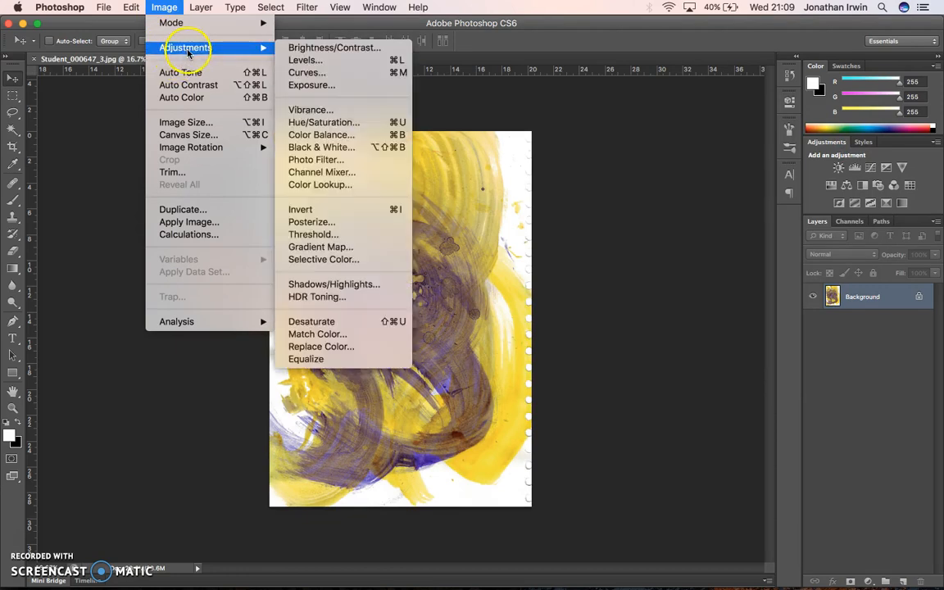
{"action": "left_click", "coordinate": [358, 134]}
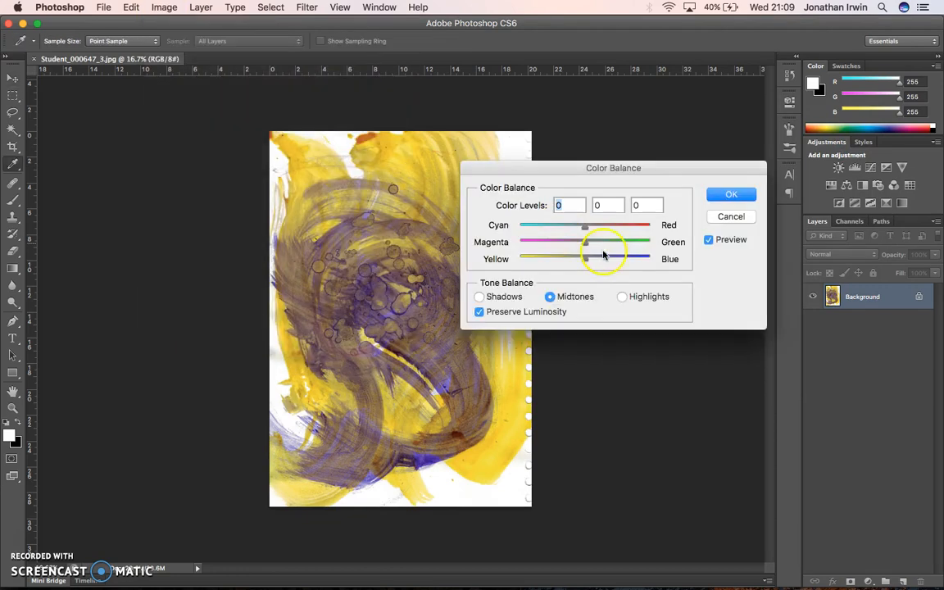
{"action": "left_click_drag", "start_coordinate": [584, 230], "coordinate": [665, 240]}
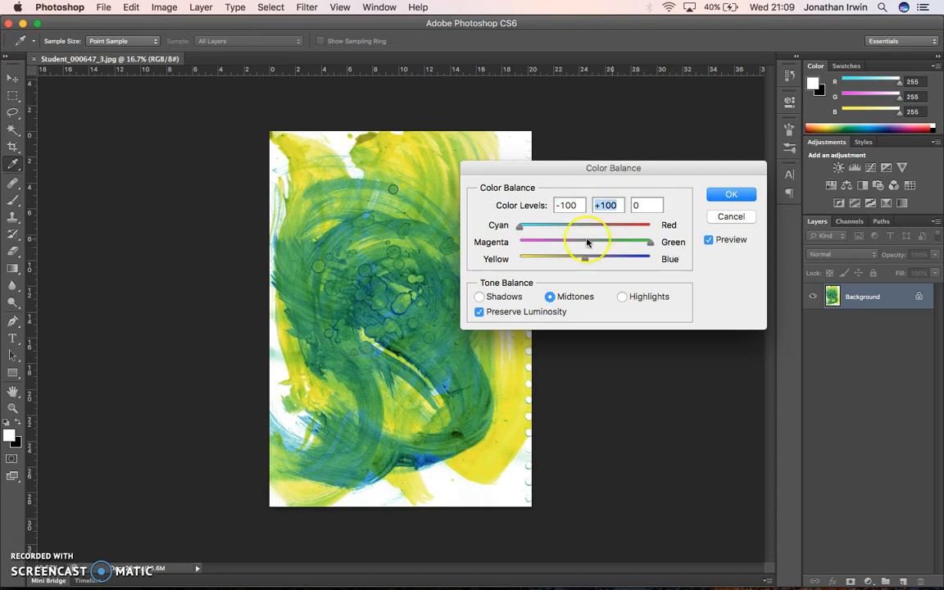
{"action": "left_click_drag", "start_coordinate": [518, 229], "coordinate": [468, 219]}
{"action": "left_click_drag", "start_coordinate": [583, 261], "coordinate": [670, 268]}
{"action": "left_click", "coordinate": [728, 195]}
{"action": "key", "text": "v"}
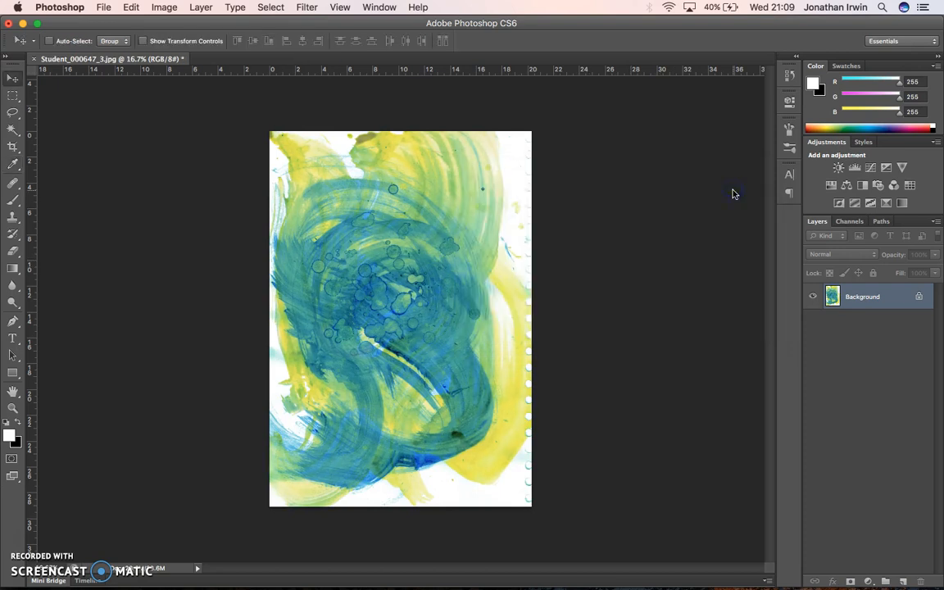
Step: Save the recoloured scan in Photoshop format as clipping mask background.psd in the Altered Profile folder
{"action": "left_click", "coordinate": [104, 8]}
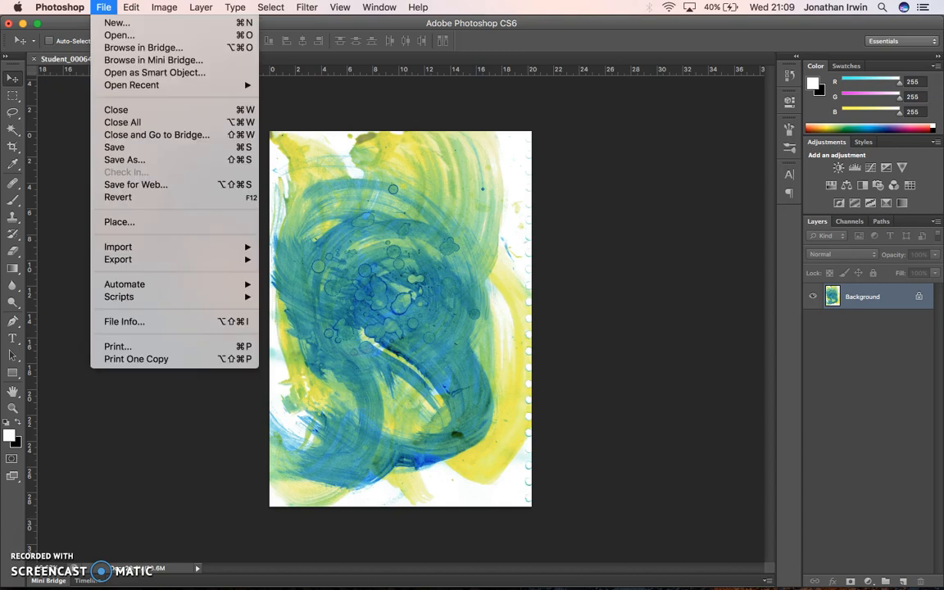
{"action": "left_click", "coordinate": [130, 157]}
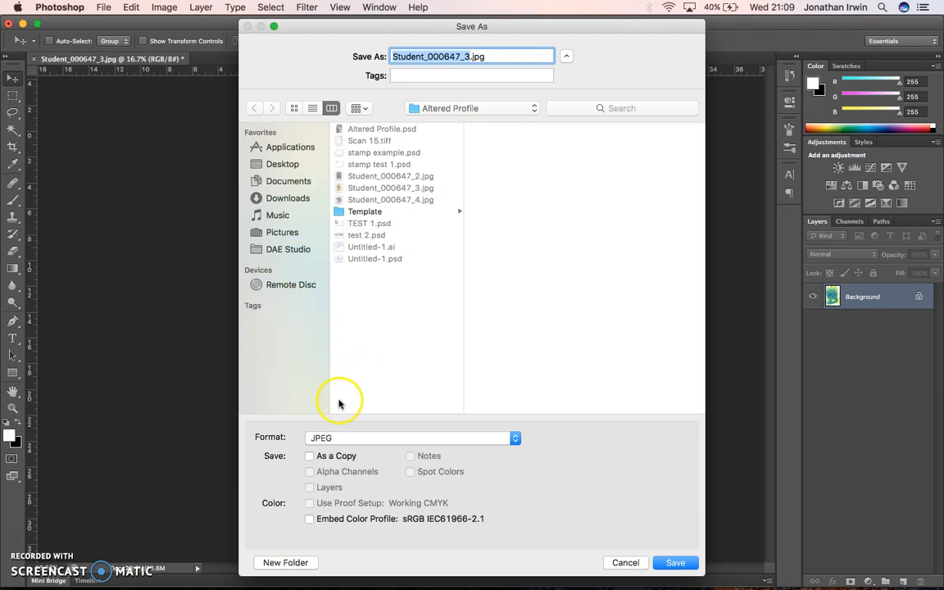
{"action": "left_click", "coordinate": [345, 443]}
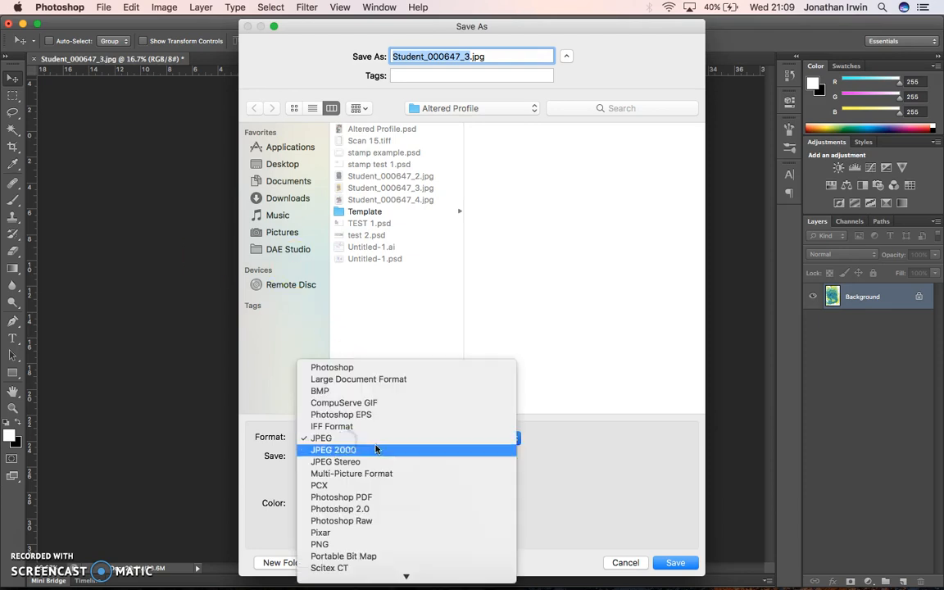
{"action": "left_click", "coordinate": [363, 367]}
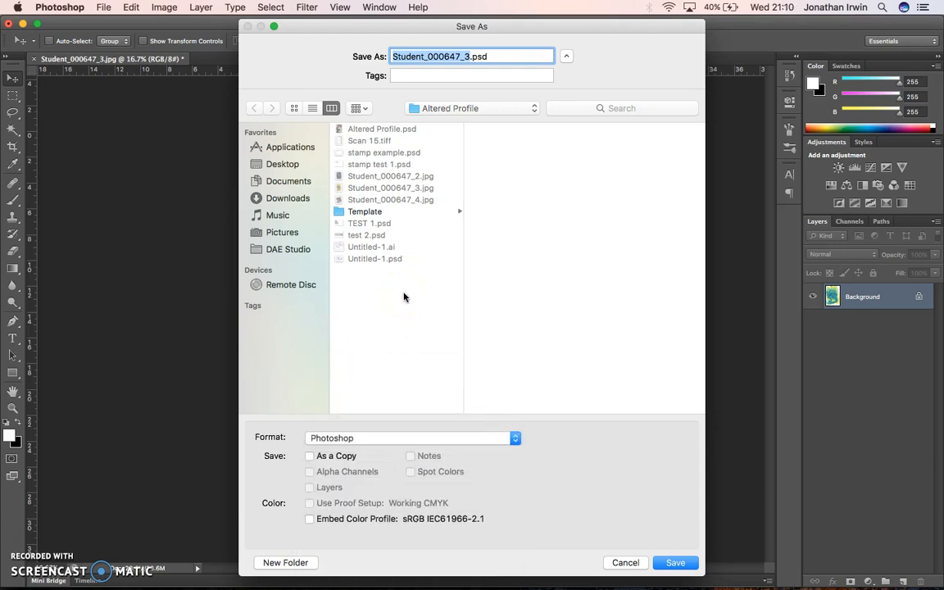
{"action": "type", "text": "im"}
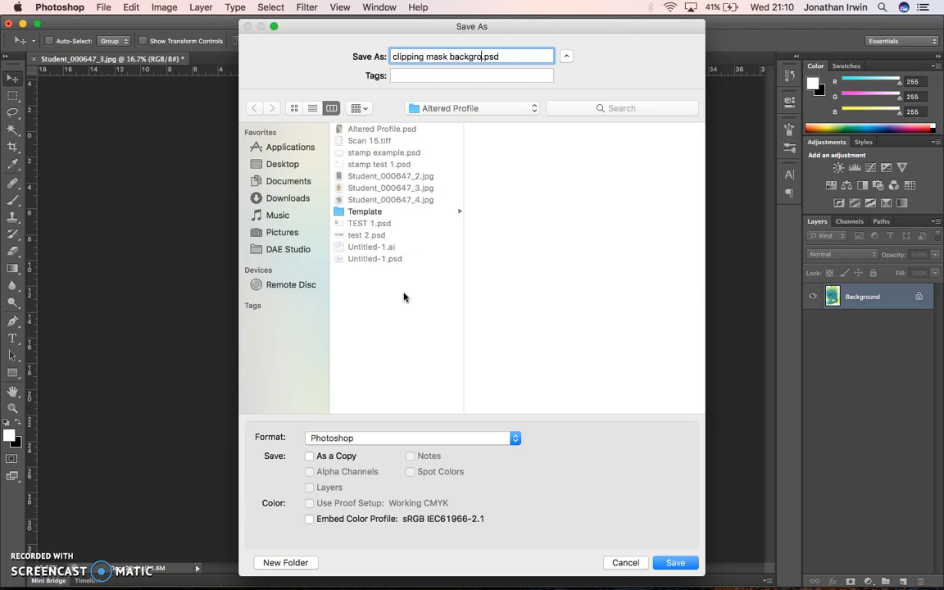
{"action": "key", "text": "Return"}
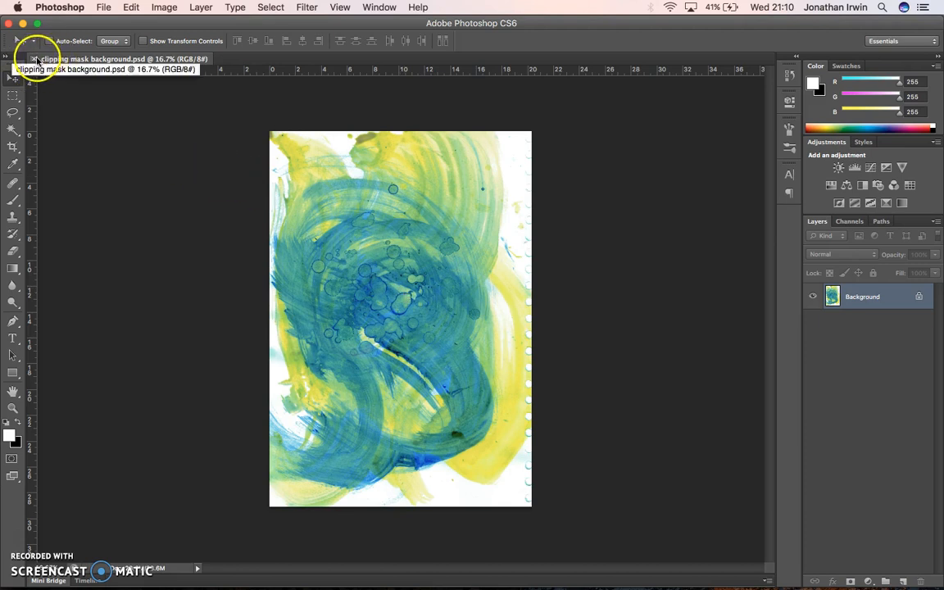
Step: Hide Photoshop and switch to the DESIGN lettering document in Illustrator
{"action": "left_click", "coordinate": [59, 7]}
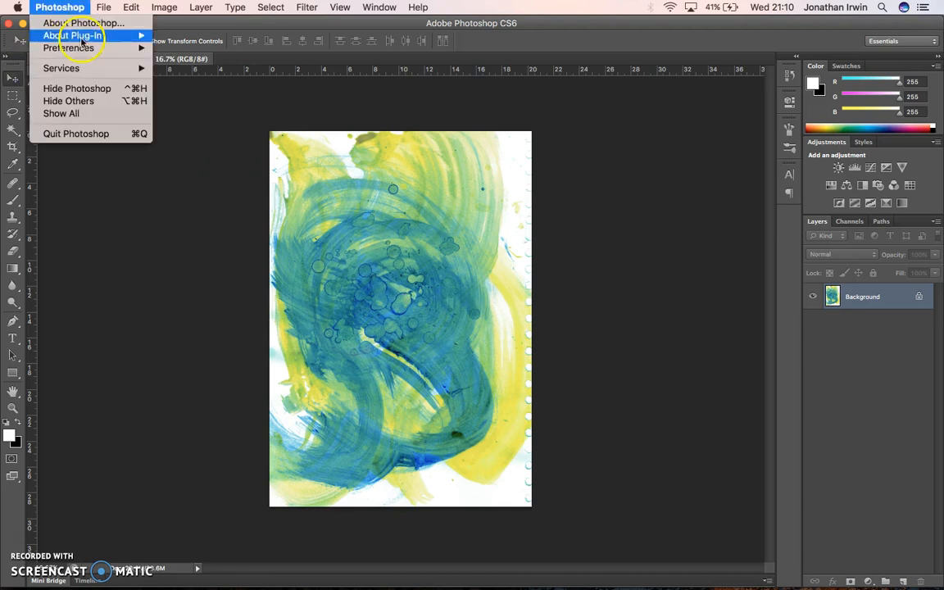
{"action": "left_click", "coordinate": [82, 89]}
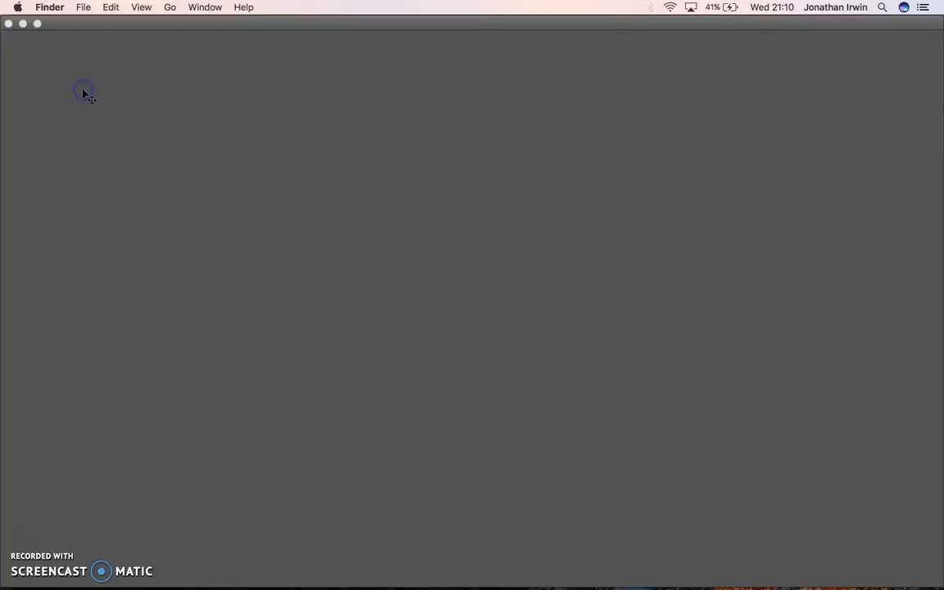
{"action": "left_click", "coordinate": [202, 194]}
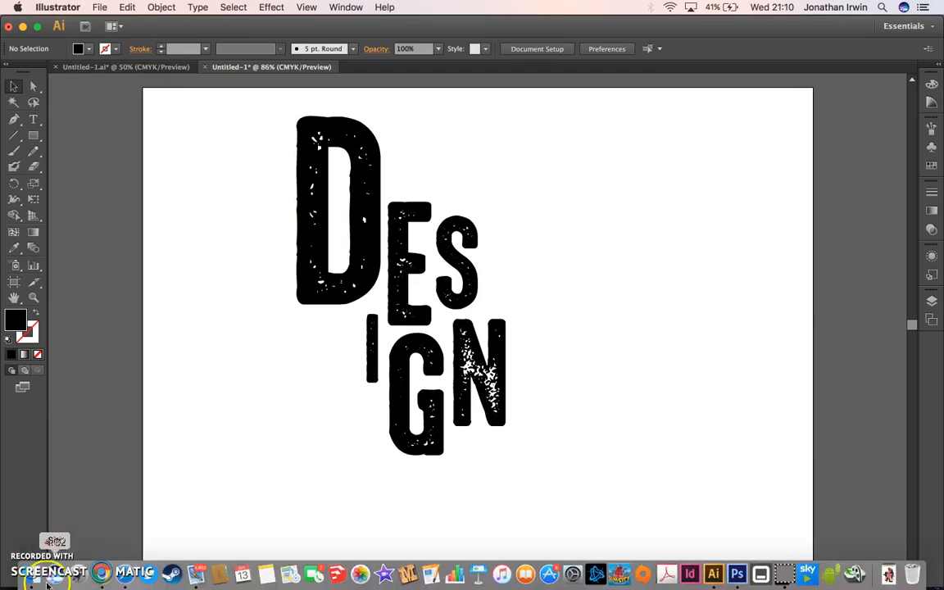
Step: Try bringing clipping mask background.psd from the Finder folder onto the lettering artboard, reposition it, and delete it
{"action": "left_click", "coordinate": [33, 564]}
{"action": "left_click_drag", "start_coordinate": [524, 115], "coordinate": [237, 205]}
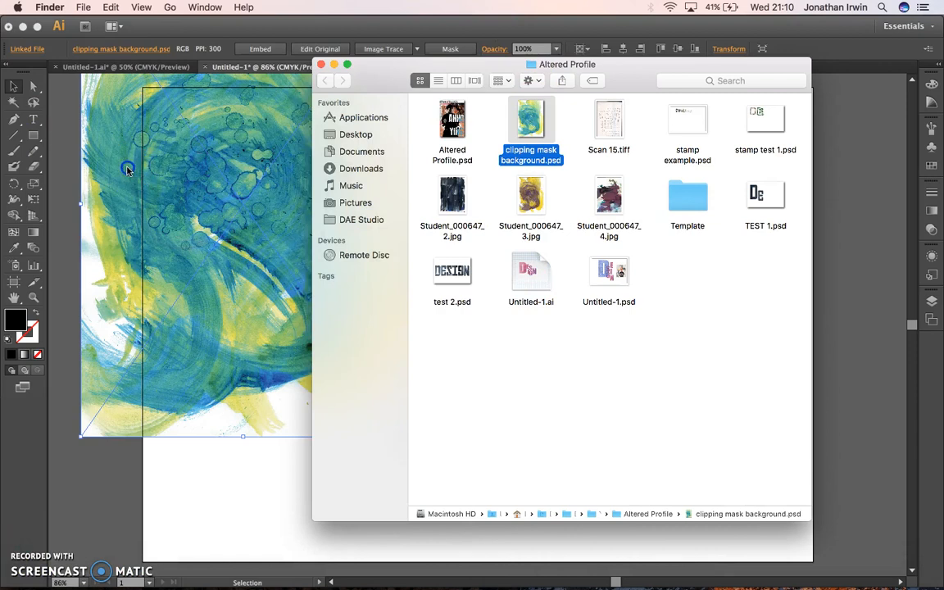
{"action": "left_click", "coordinate": [174, 157]}
{"action": "left_click_drag", "start_coordinate": [195, 160], "coordinate": [307, 231]}
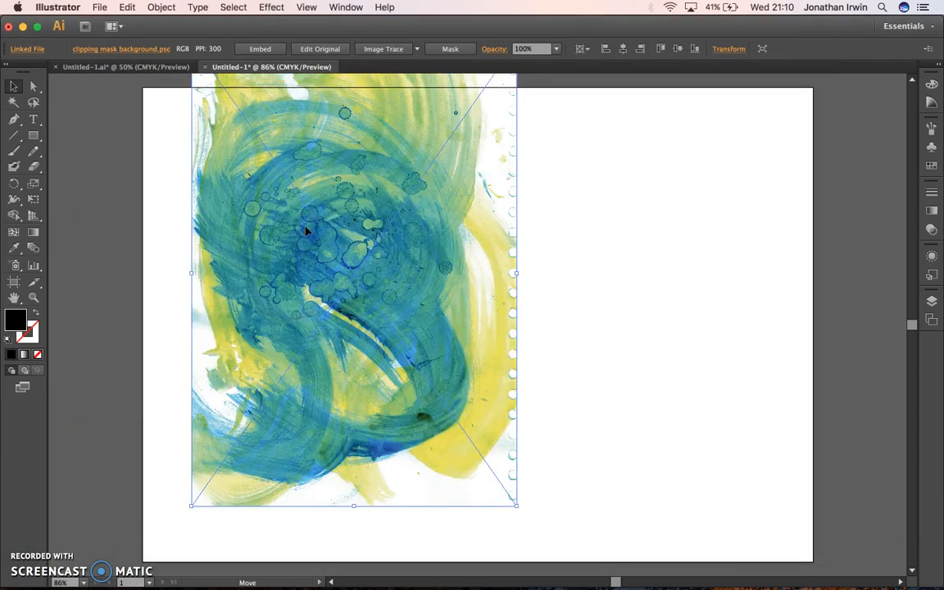
{"action": "key", "text": "Delete"}
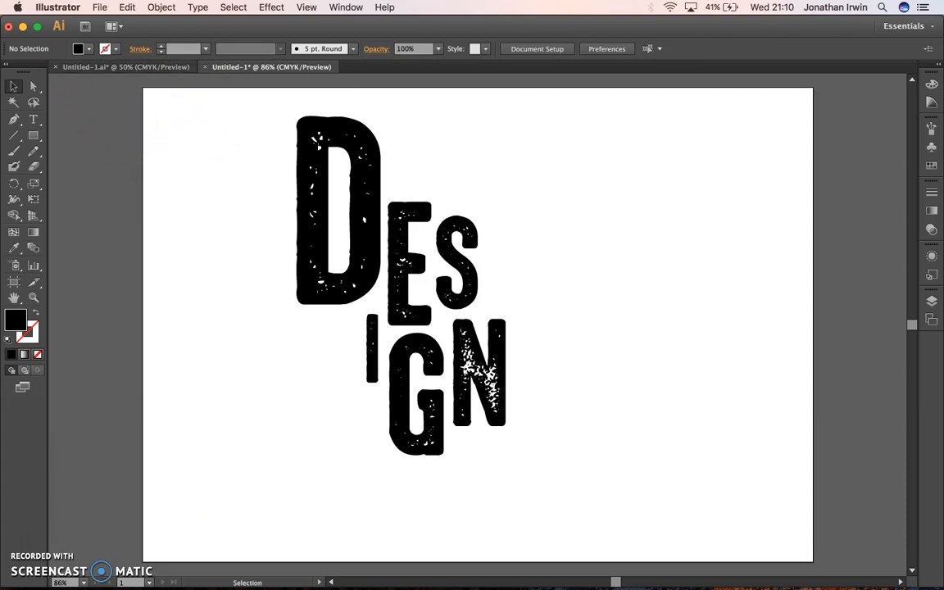
Step: Place clipping mask background.psd as a linked image and position it over the DESIGN lettering
{"action": "left_click", "coordinate": [99, 6]}
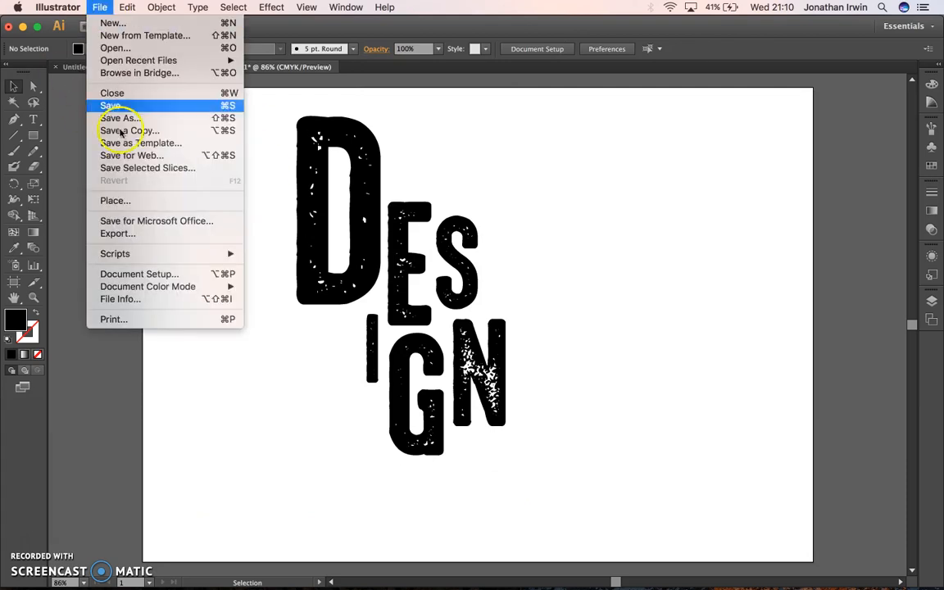
{"action": "left_click", "coordinate": [127, 200]}
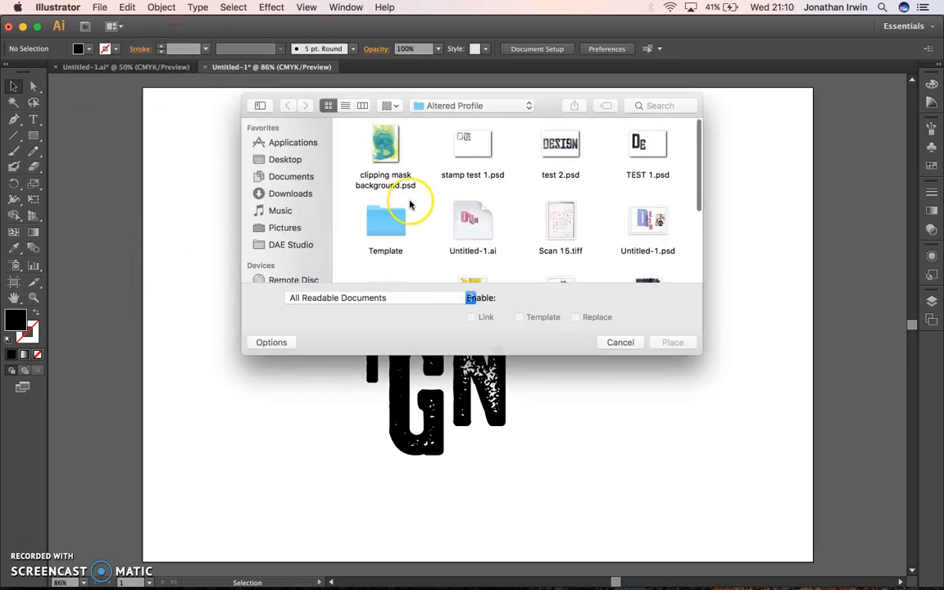
{"action": "left_click", "coordinate": [389, 137]}
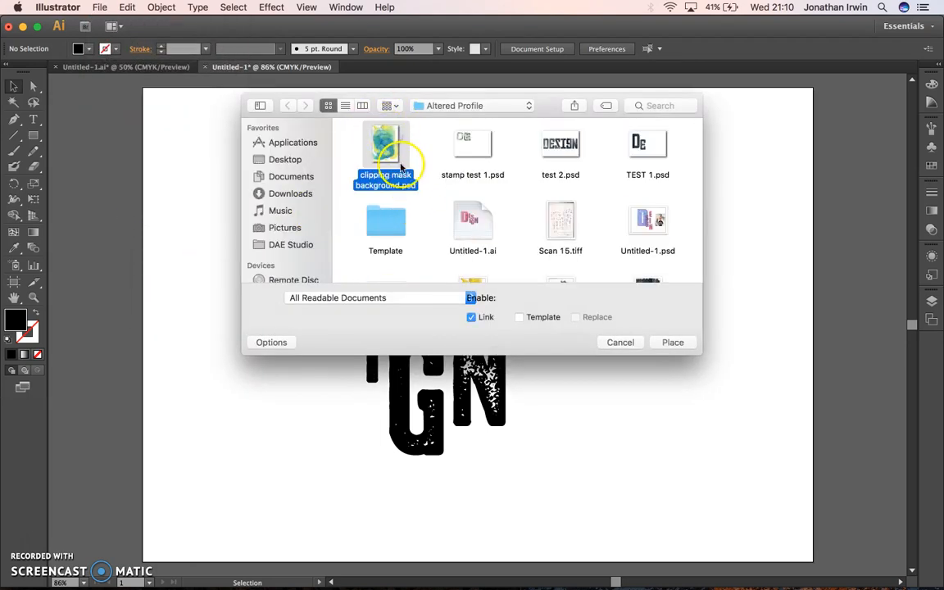
{"action": "left_click", "coordinate": [673, 342]}
{"action": "mouse_move", "coordinate": [525, 272]}
{"action": "left_mouse_down"}
{"action": "mouse_move", "coordinate": [533, 261]}
{"action": "mouse_move", "coordinate": [457, 250]}
{"action": "mouse_move", "coordinate": [465, 247]}
{"action": "left_mouse_up"}
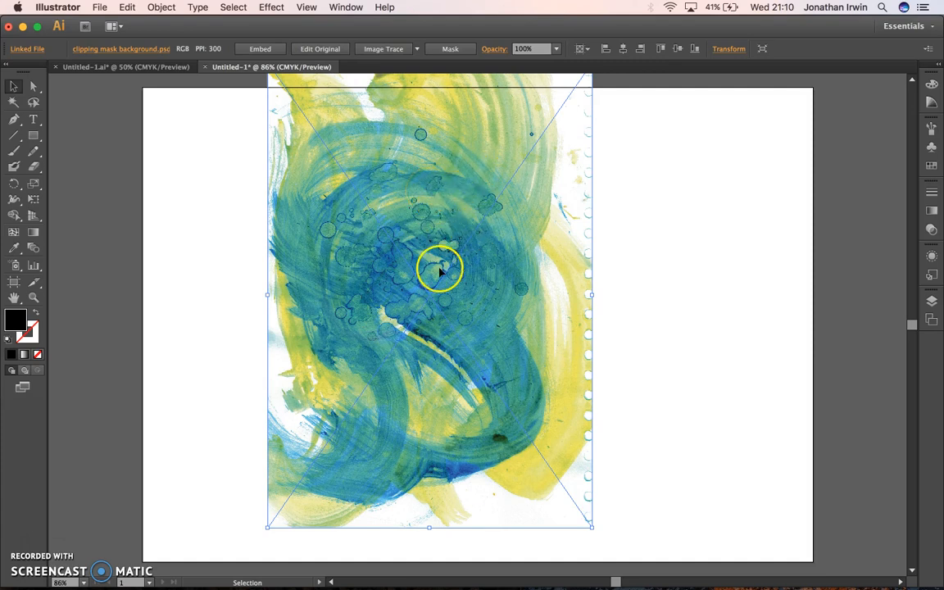
Step: Send the placed paint texture to the back, shift it slightly so it sits behind all the letters, and deselect everything
{"action": "left_click", "coordinate": [161, 6]}
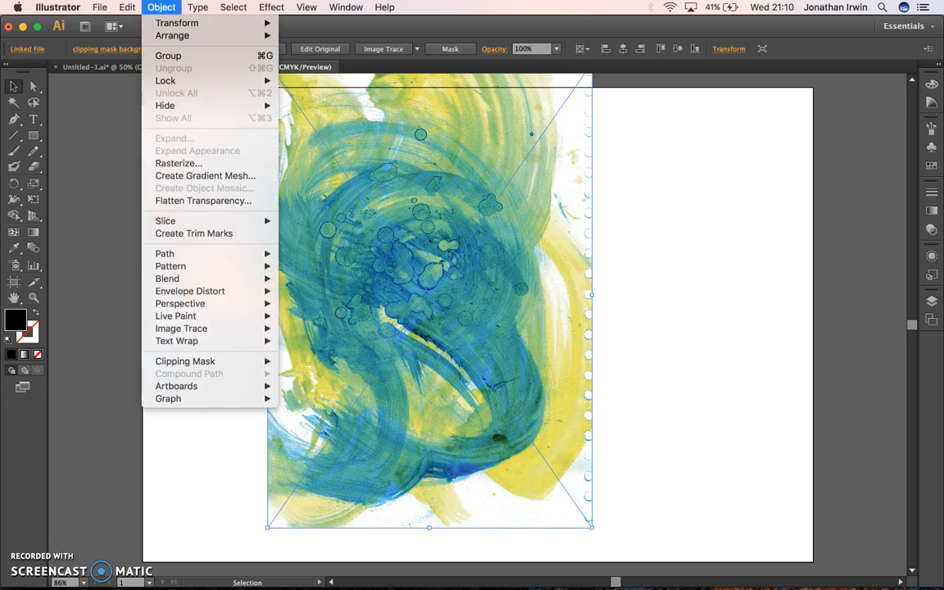
{"action": "mouse_move", "coordinate": [172, 35]}
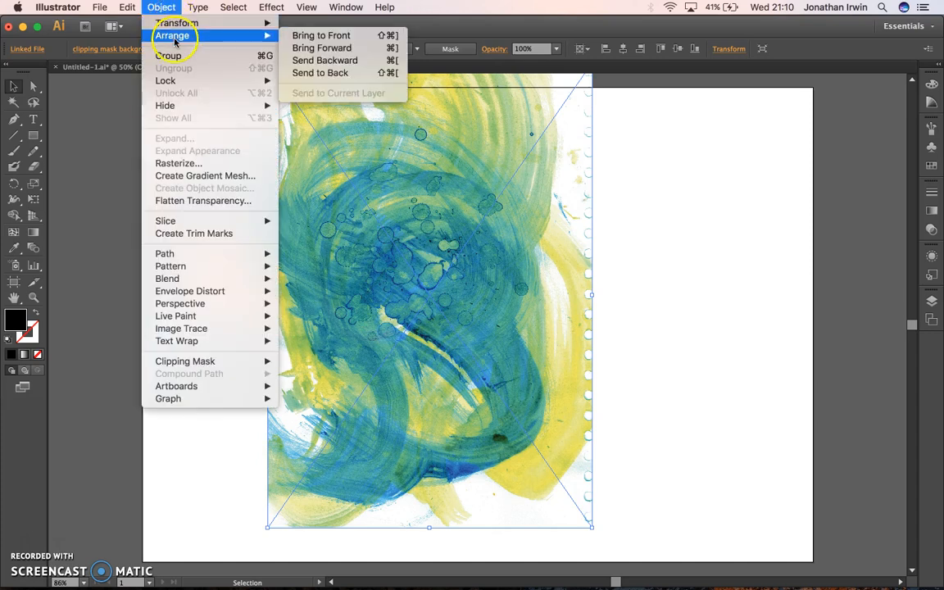
{"action": "left_click", "coordinate": [320, 75]}
{"action": "mouse_move", "coordinate": [542, 278]}
{"action": "left_mouse_down"}
{"action": "mouse_move", "coordinate": [571, 268]}
{"action": "mouse_move", "coordinate": [529, 273]}
{"action": "left_mouse_up"}
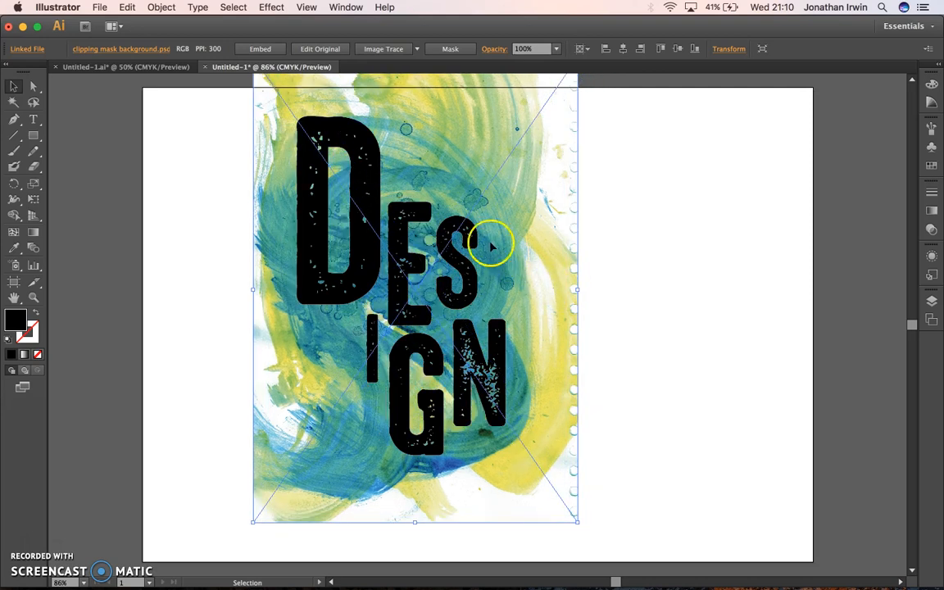
{"action": "left_click", "coordinate": [358, 232]}
{"action": "left_click", "coordinate": [169, 243]}
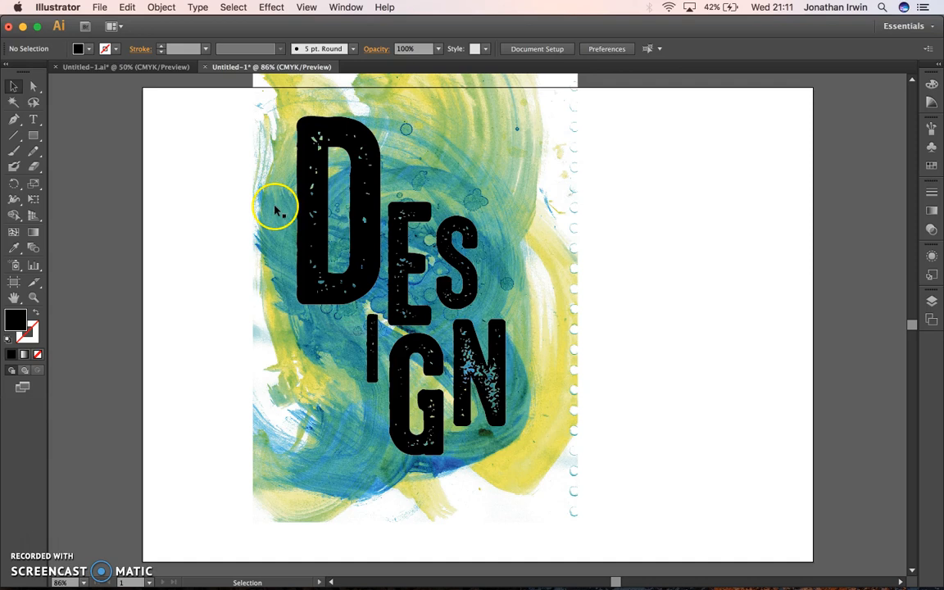
{"action": "left_click", "coordinate": [289, 329]}
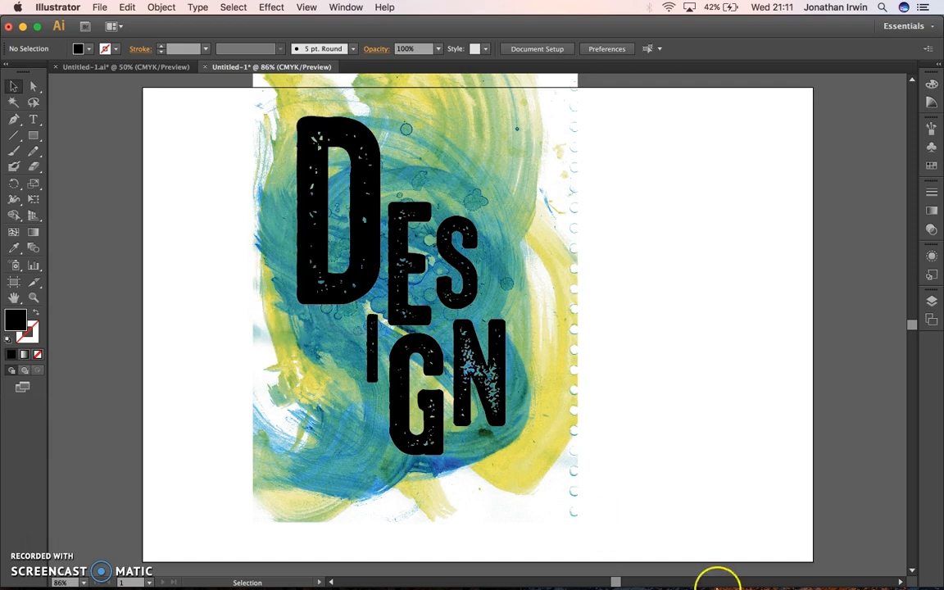
Step: Switch to Photoshop and apply a Magenta Photo Filter at 100% density to the paint texture
{"action": "left_click", "coordinate": [738, 576]}
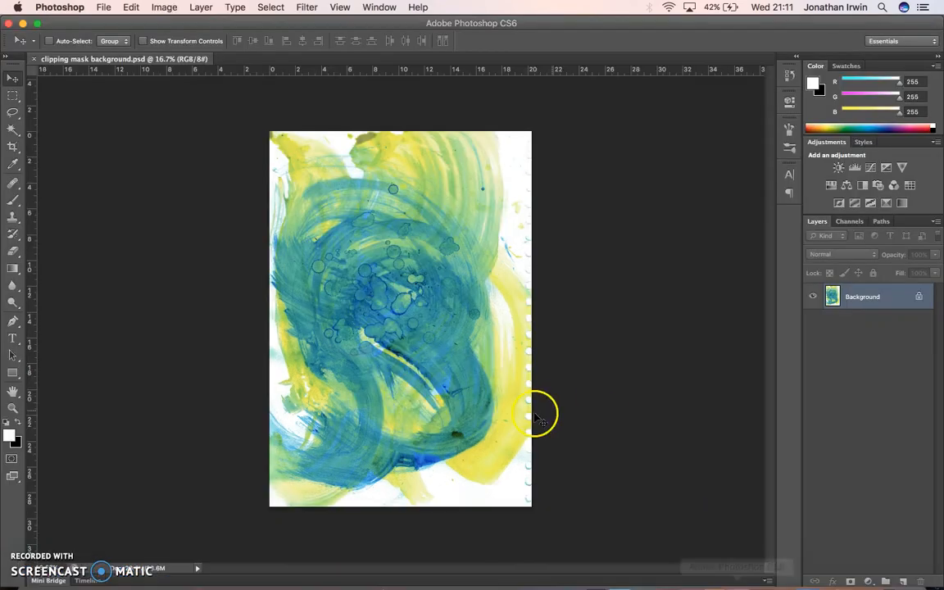
{"action": "left_click", "coordinate": [164, 6]}
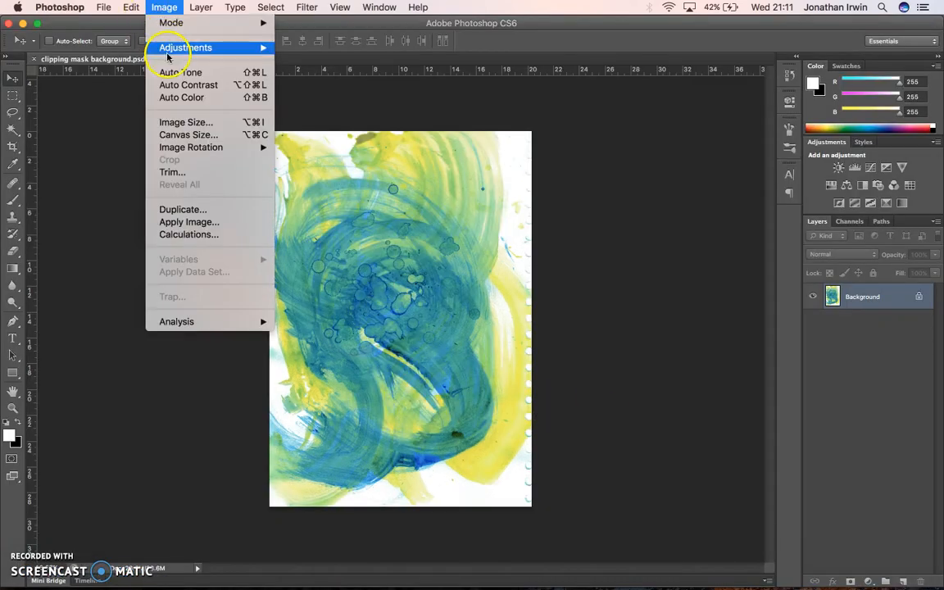
{"action": "mouse_move", "coordinate": [154, 46]}
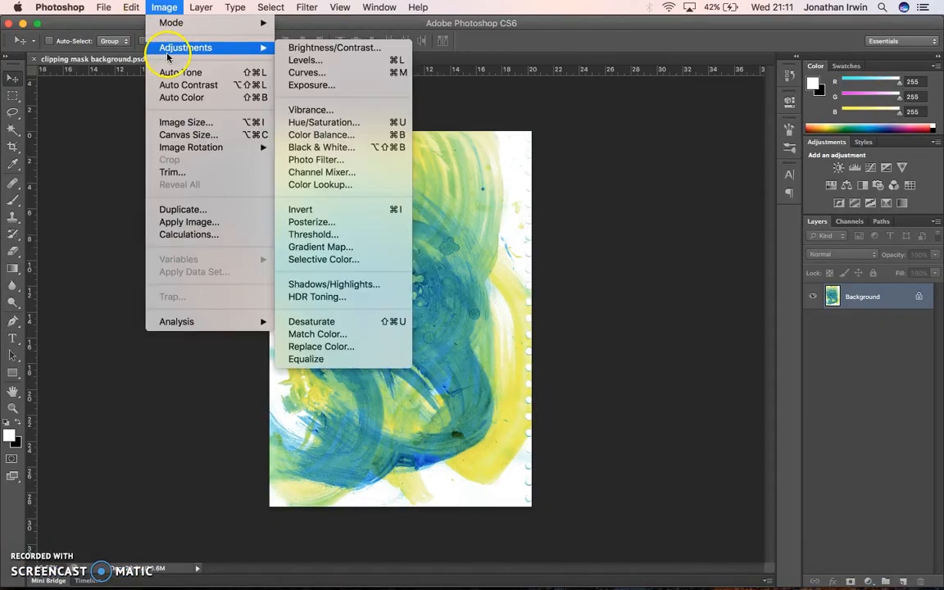
{"action": "left_click", "coordinate": [361, 159]}
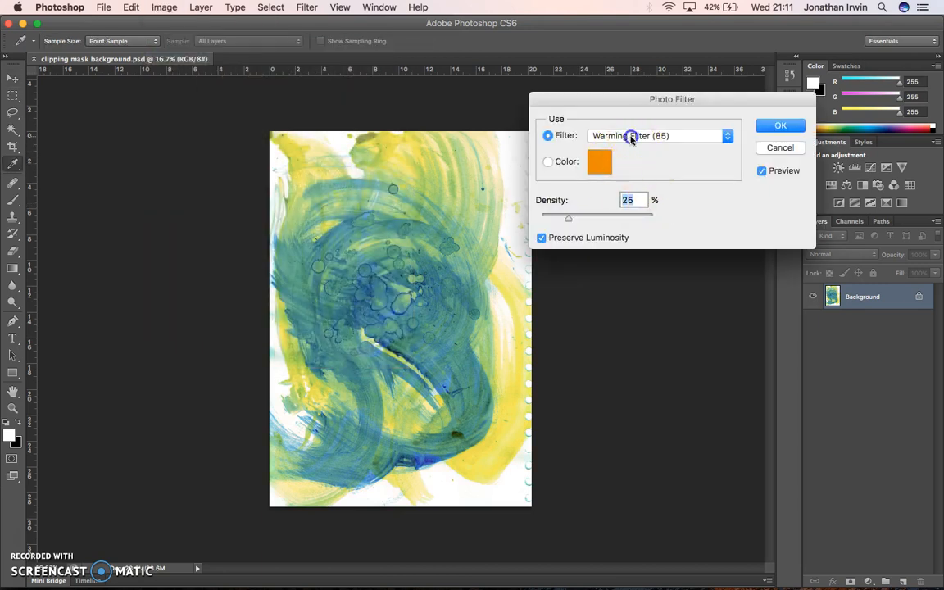
{"action": "left_click", "coordinate": [631, 136]}
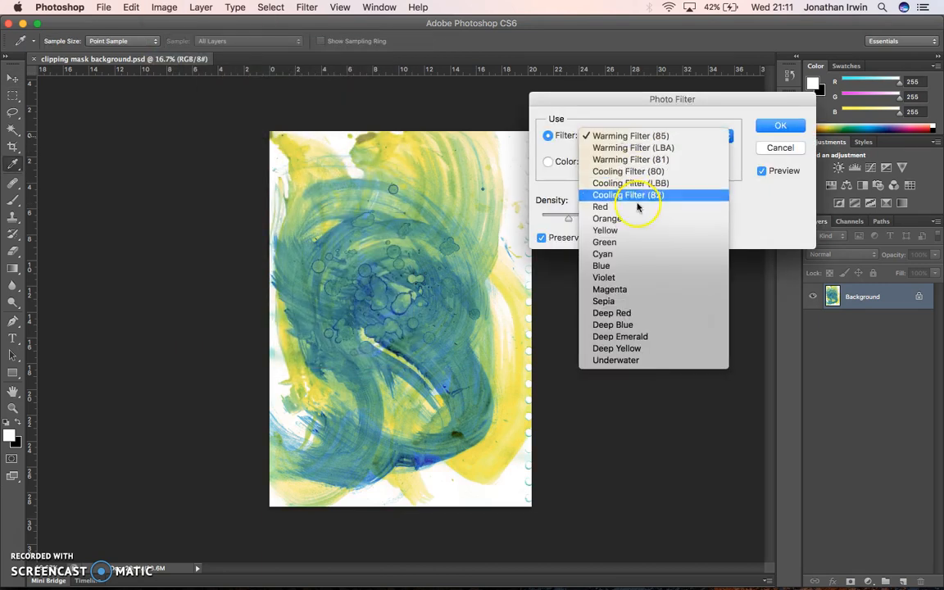
{"action": "left_click", "coordinate": [625, 290]}
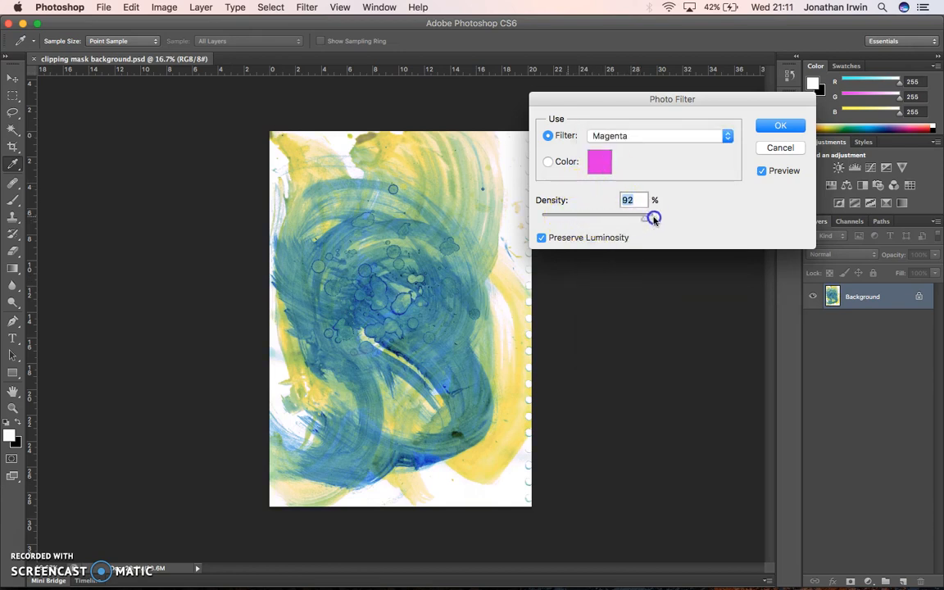
{"action": "left_click_drag", "start_coordinate": [653, 219], "coordinate": [674, 211]}
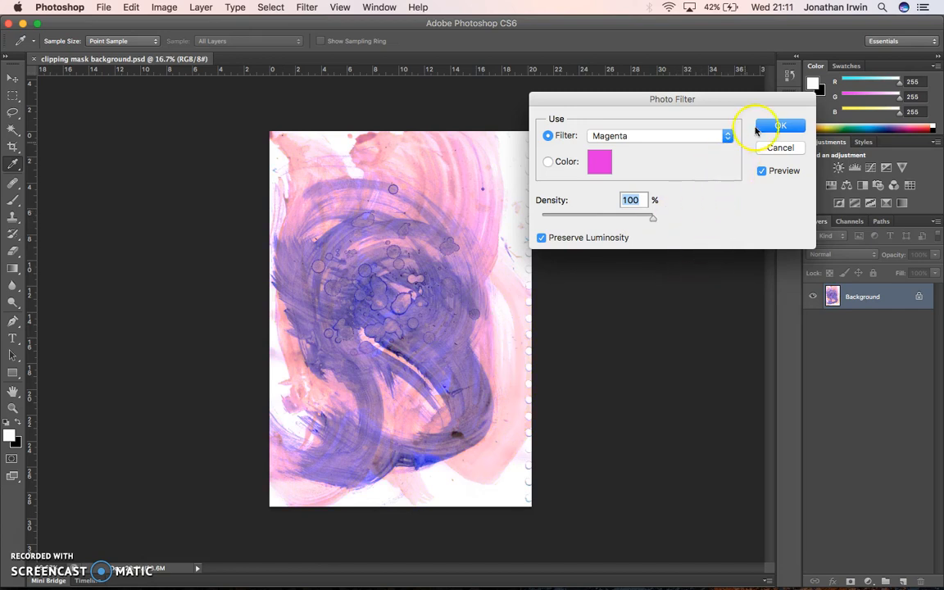
{"action": "left_click", "coordinate": [777, 125]}
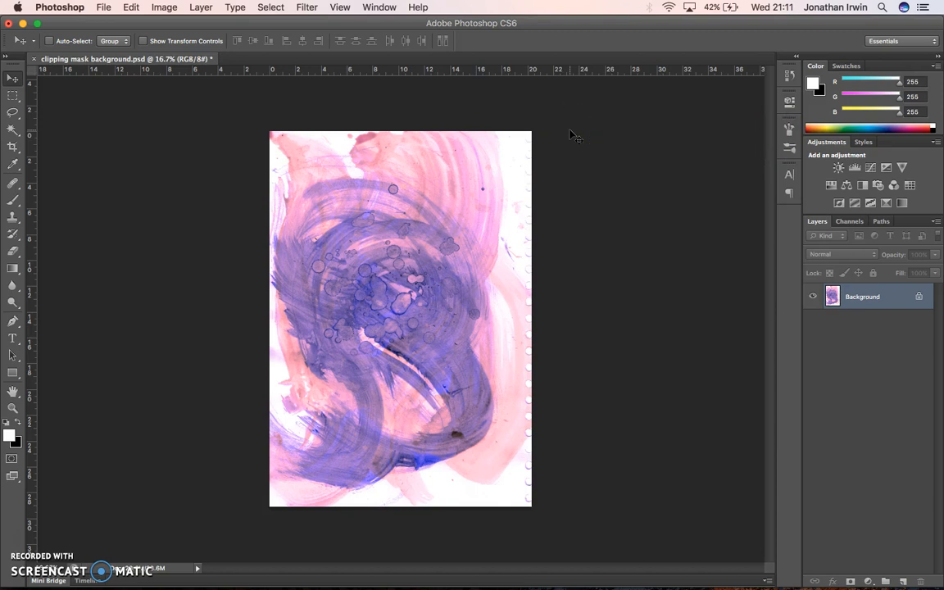
Step: Save the magenta-filtered clipping mask background.psd and switch back to Illustrator
{"action": "left_click", "coordinate": [104, 7]}
{"action": "left_click", "coordinate": [129, 151]}
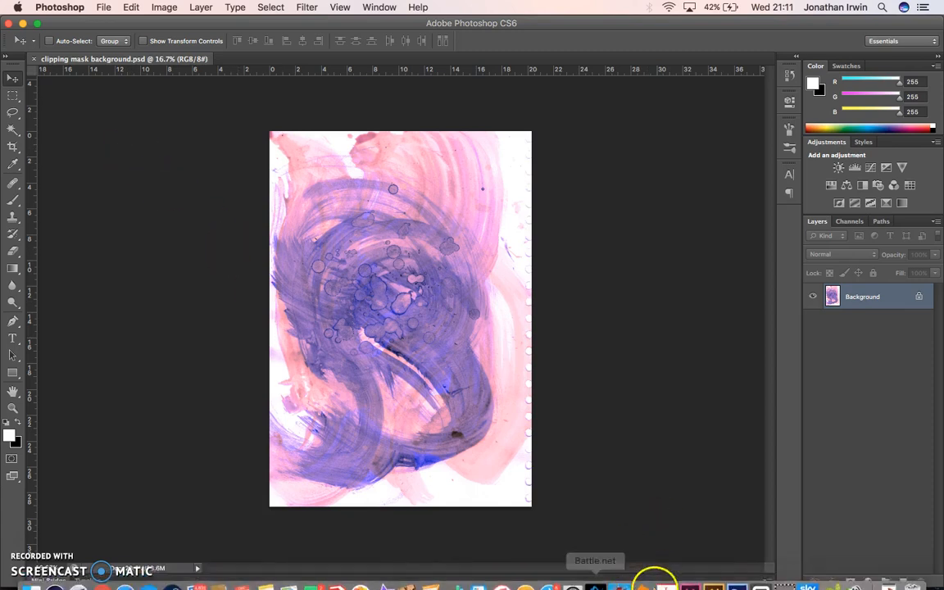
{"action": "left_click", "coordinate": [715, 573]}
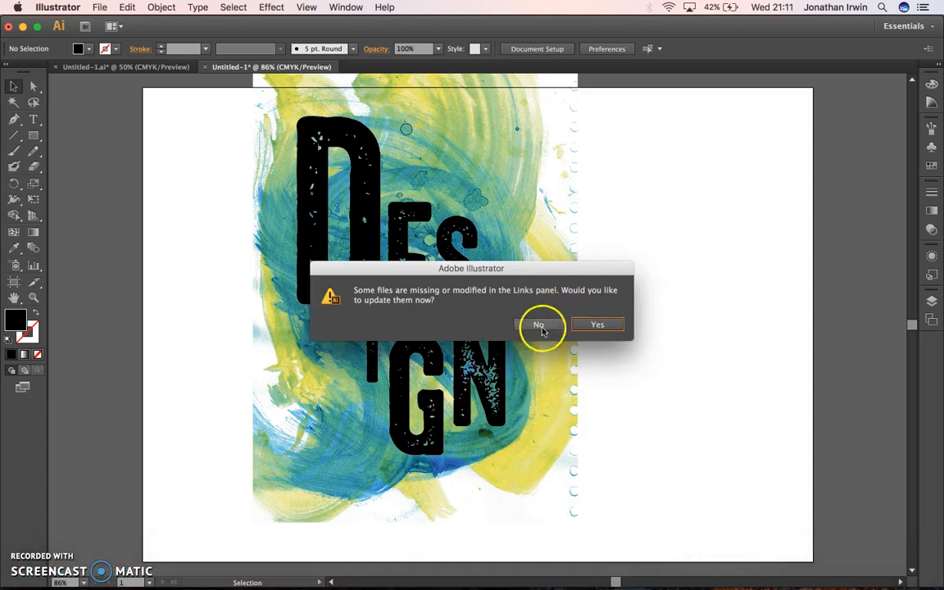
Step: Update the modified linked texture and combine all the DESIGN letters, without the background image, into one compound path
{"action": "left_click", "coordinate": [595, 325]}
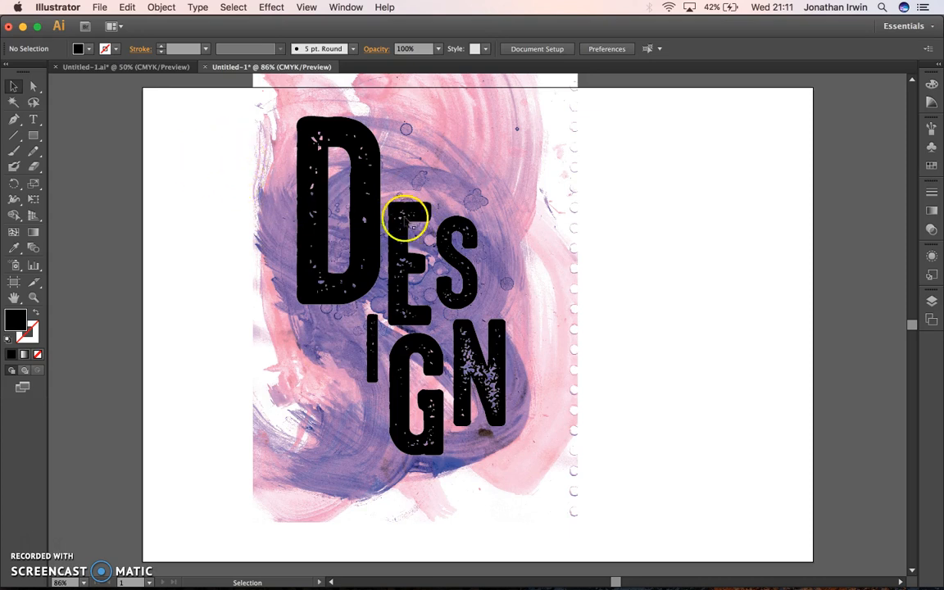
{"action": "left_click_drag", "start_coordinate": [215, 165], "coordinate": [543, 446]}
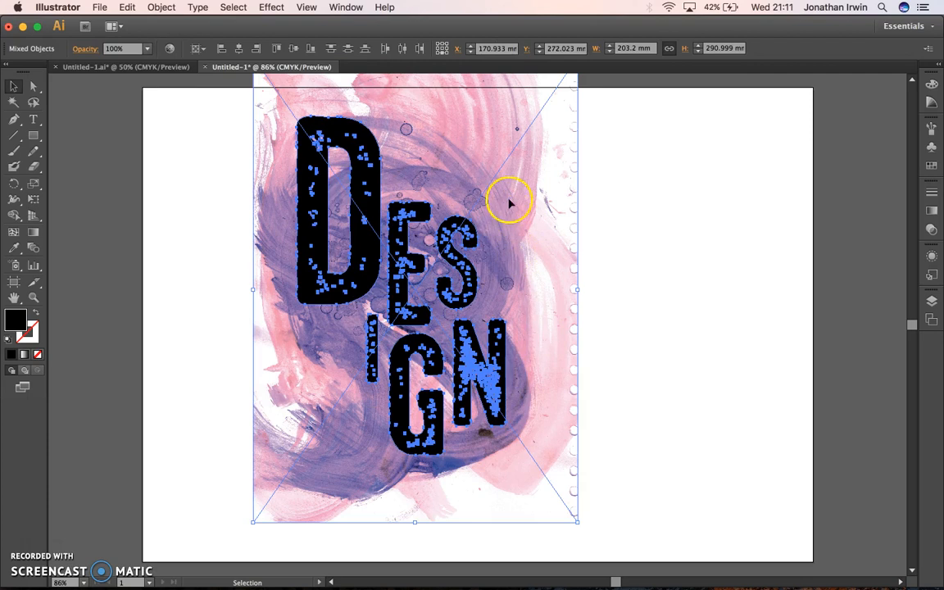
{"action": "left_click", "coordinate": [499, 151], "text": "shift"}
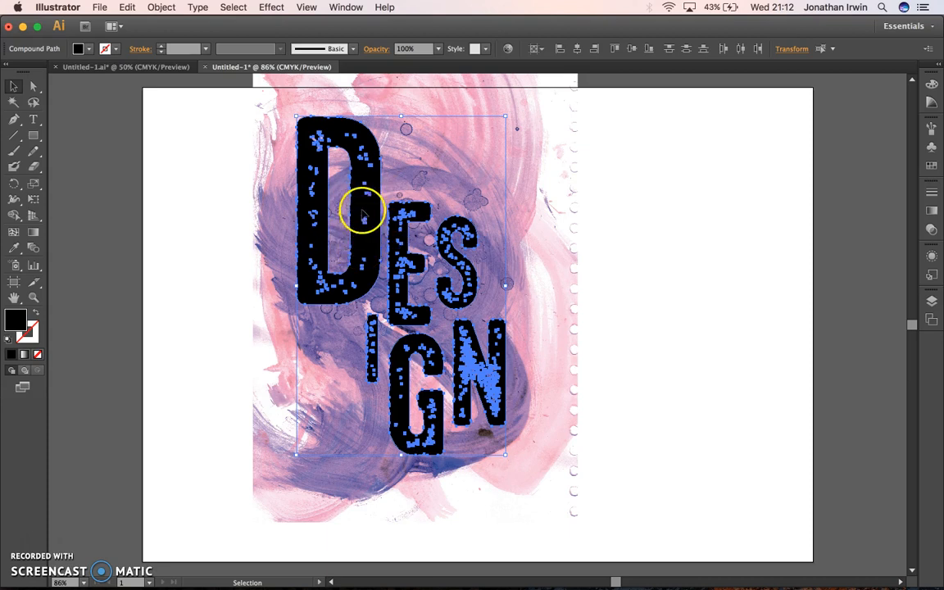
{"action": "left_click", "coordinate": [161, 6]}
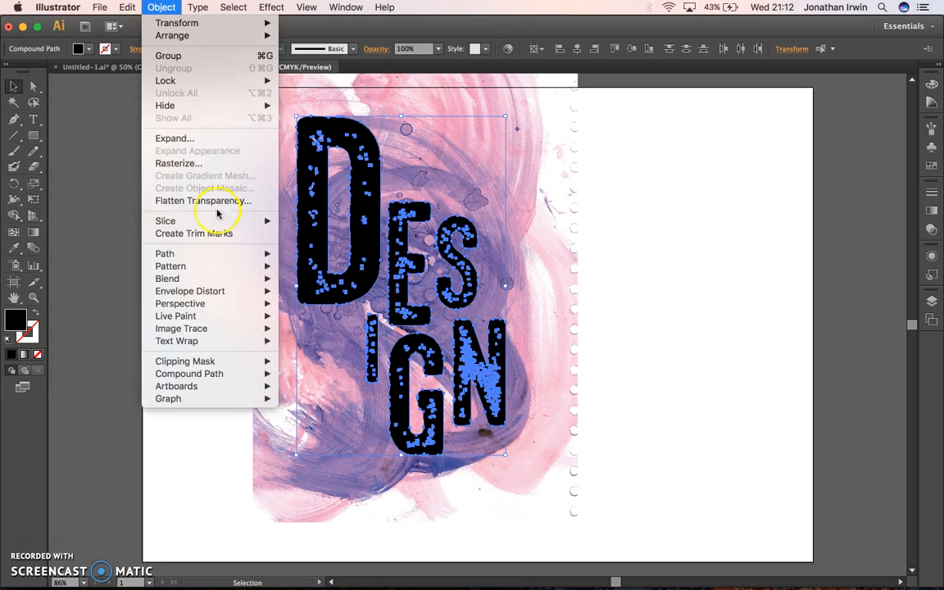
{"action": "mouse_move", "coordinate": [237, 378]}
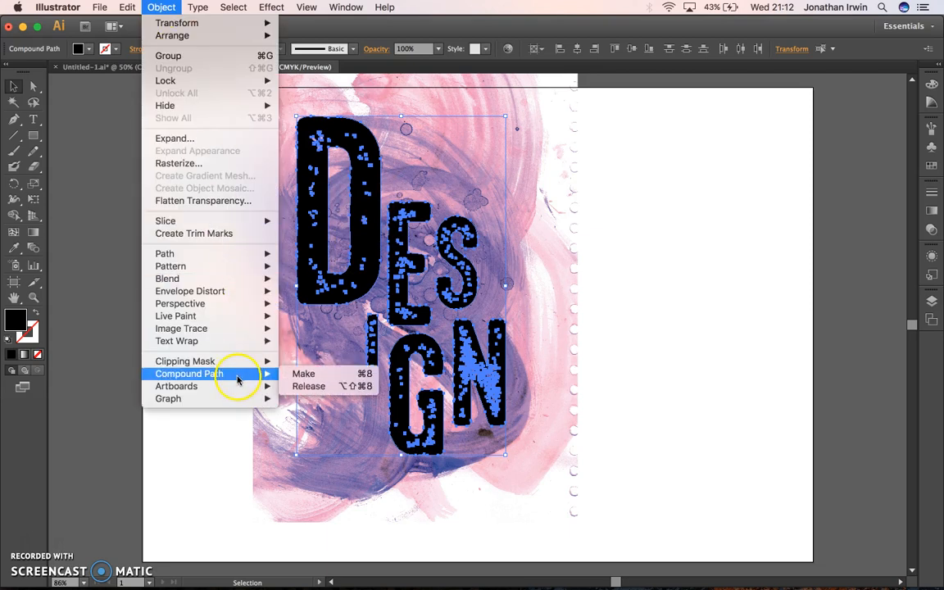
{"action": "left_click", "coordinate": [313, 374]}
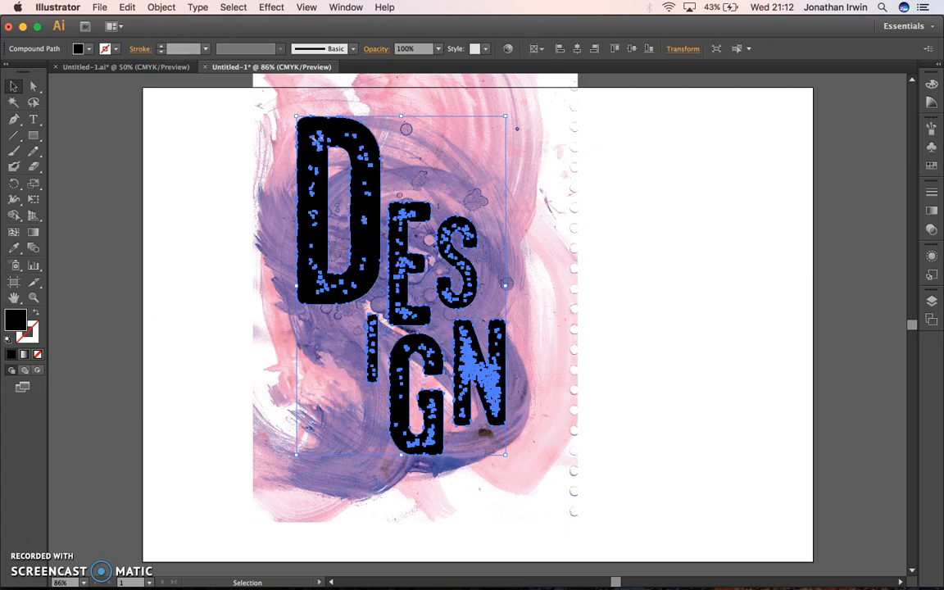
Step: Select the compound lettering together with the paint texture, make a clipping mask from them, and deselect
{"action": "left_click_drag", "start_coordinate": [230, 163], "coordinate": [362, 261]}
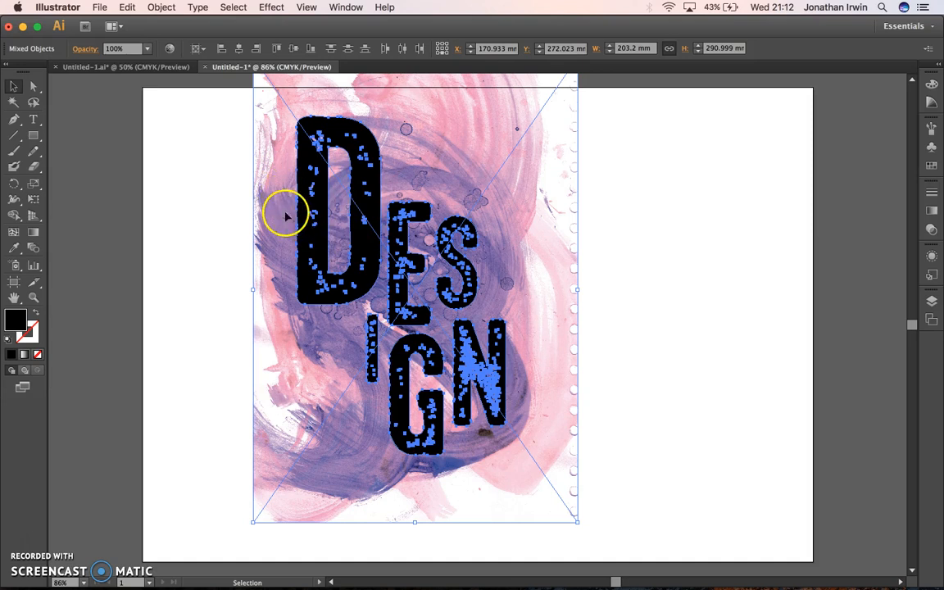
{"action": "left_click", "coordinate": [161, 7]}
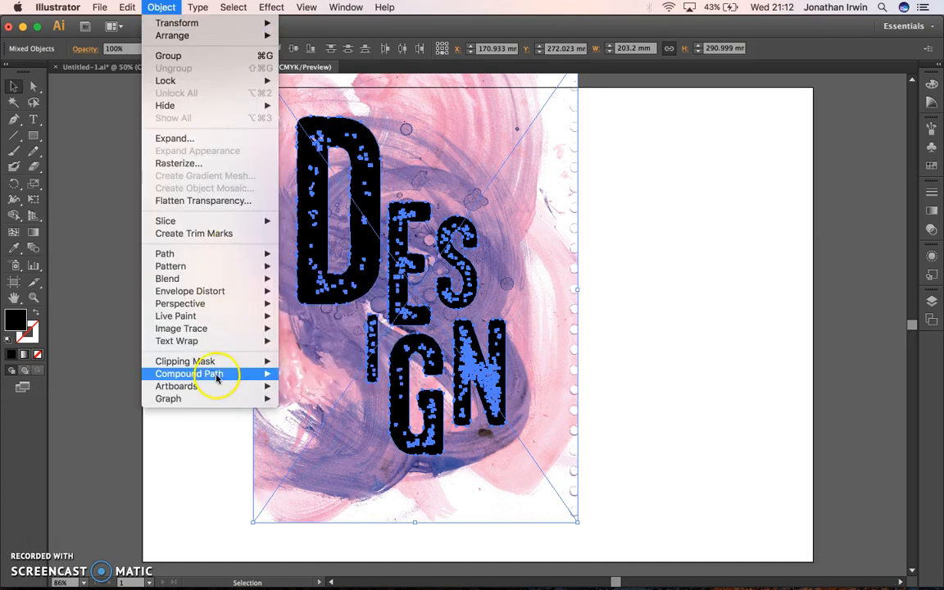
{"action": "mouse_move", "coordinate": [220, 361]}
{"action": "left_click", "coordinate": [298, 361]}
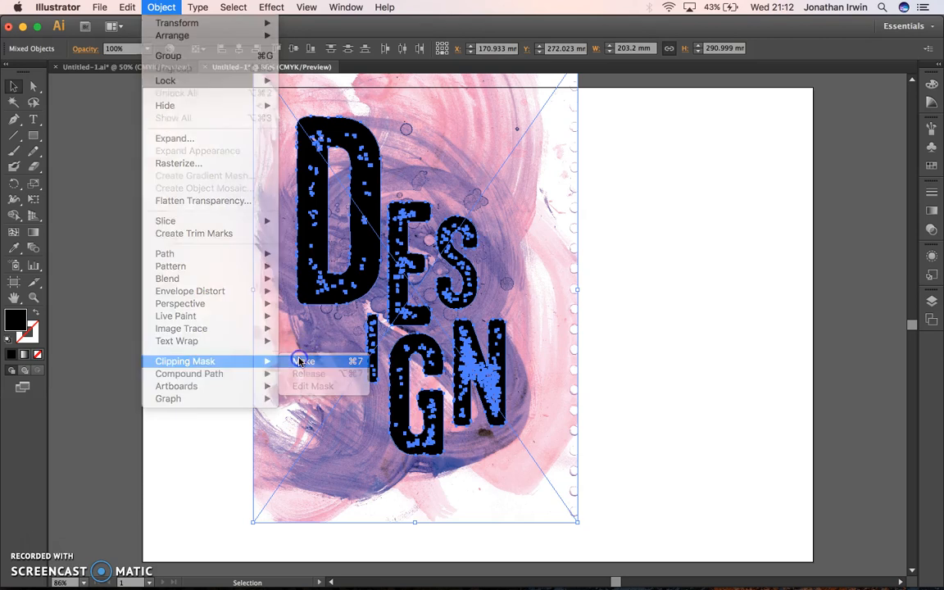
{"action": "left_click", "coordinate": [597, 327]}
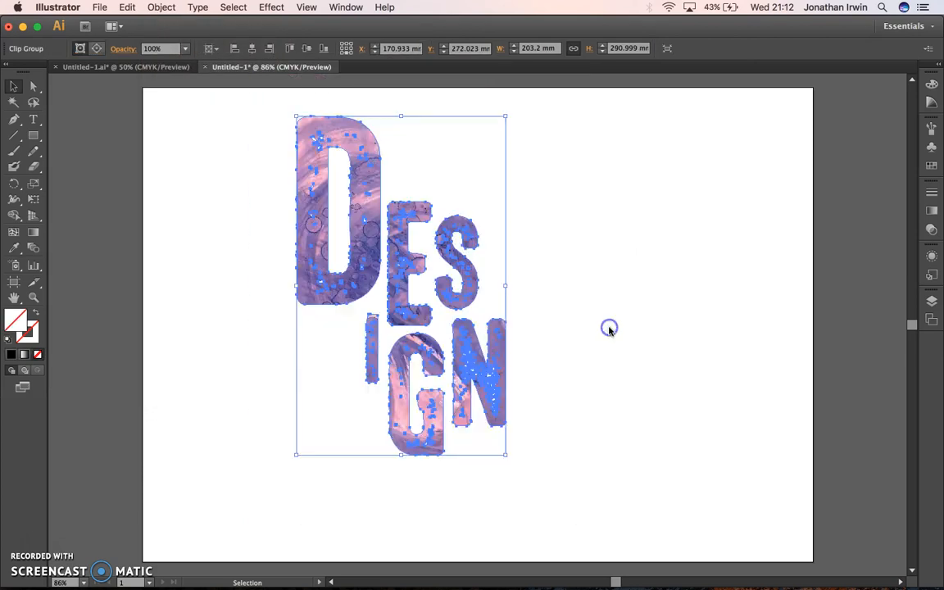
{"action": "left_click", "coordinate": [638, 289]}
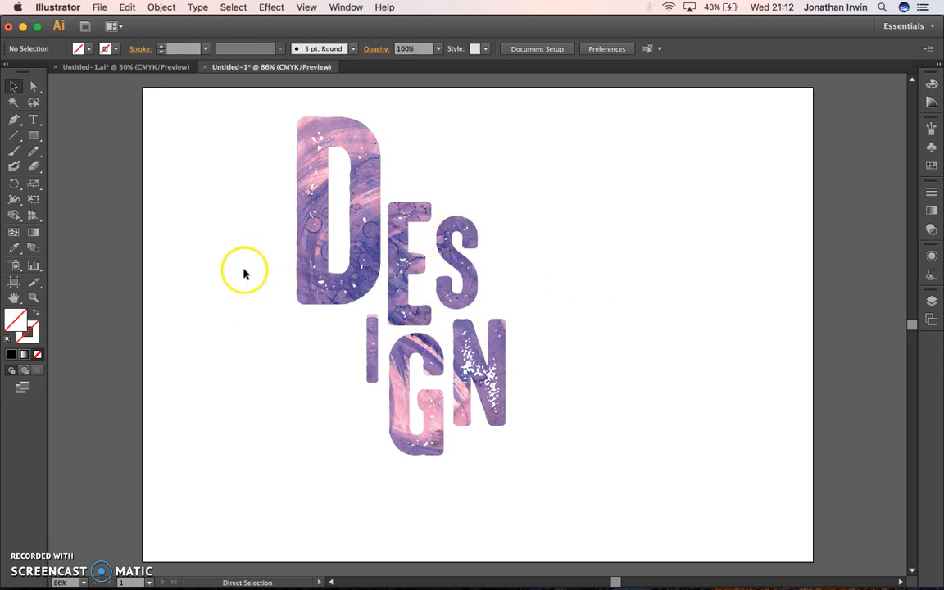
Step: Undo the clipping mask, reselect the lettering and texture, reapply Make Clipping Mask, and deselect
{"action": "key", "text": "super+z"}
{"action": "left_click", "coordinate": [199, 237]}
{"action": "left_click_drag", "start_coordinate": [222, 218], "coordinate": [428, 295]}
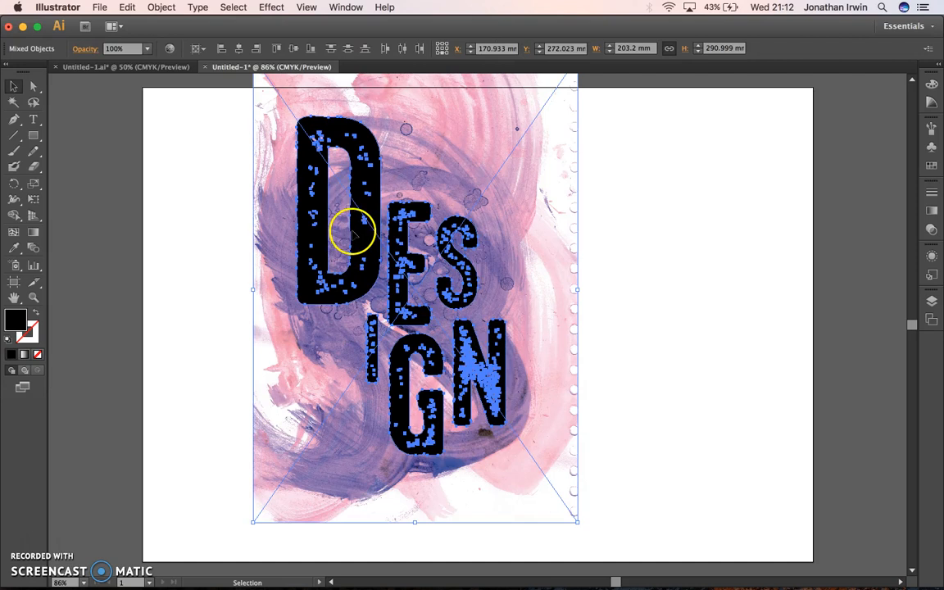
{"action": "right_click", "coordinate": [354, 248]}
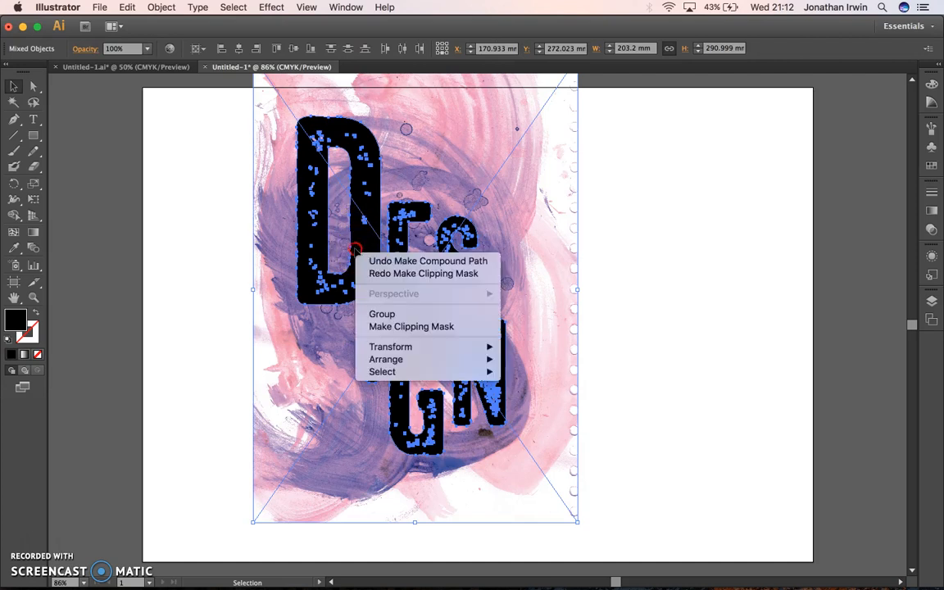
{"action": "left_click", "coordinate": [435, 327]}
{"action": "left_click", "coordinate": [607, 330]}
{"action": "left_click", "coordinate": [651, 292]}
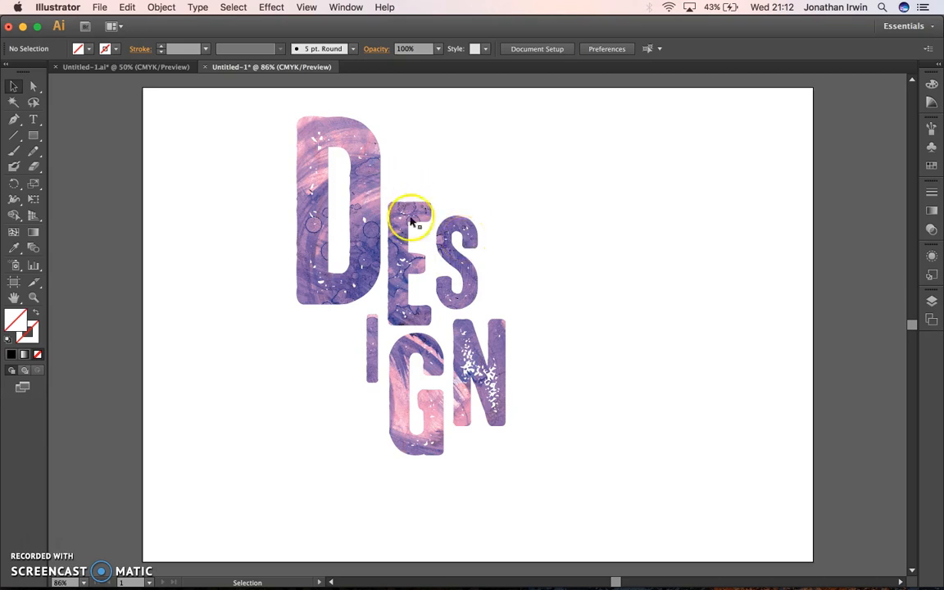
Step: Zoom in closely on the upper curved edge of the textured D to examine it, and return to the full artboard
{"action": "key", "text": "z"}
{"action": "left_click_drag", "start_coordinate": [380, 150], "coordinate": [383, 150]}
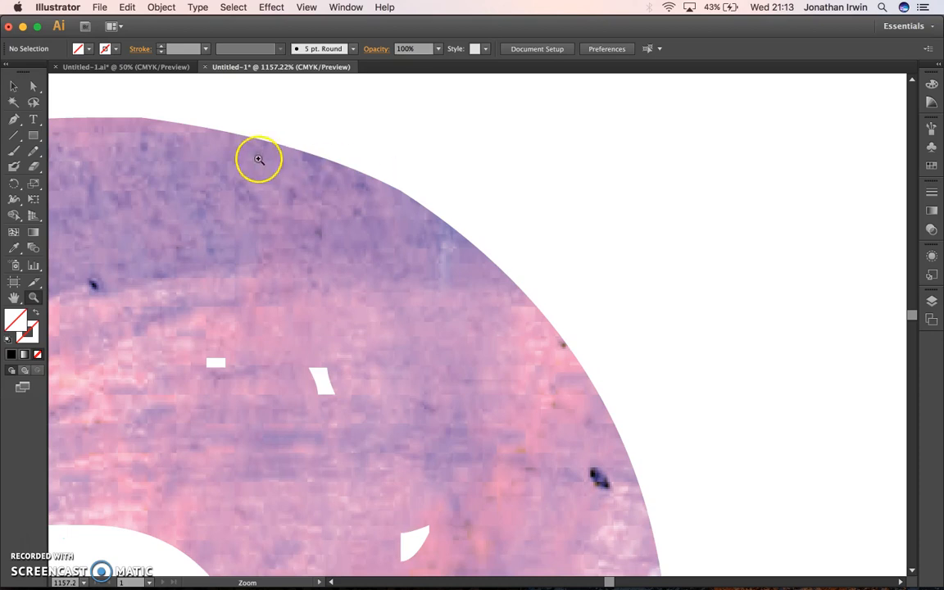
{"action": "left_click_drag", "start_coordinate": [291, 146], "coordinate": [396, 212]}
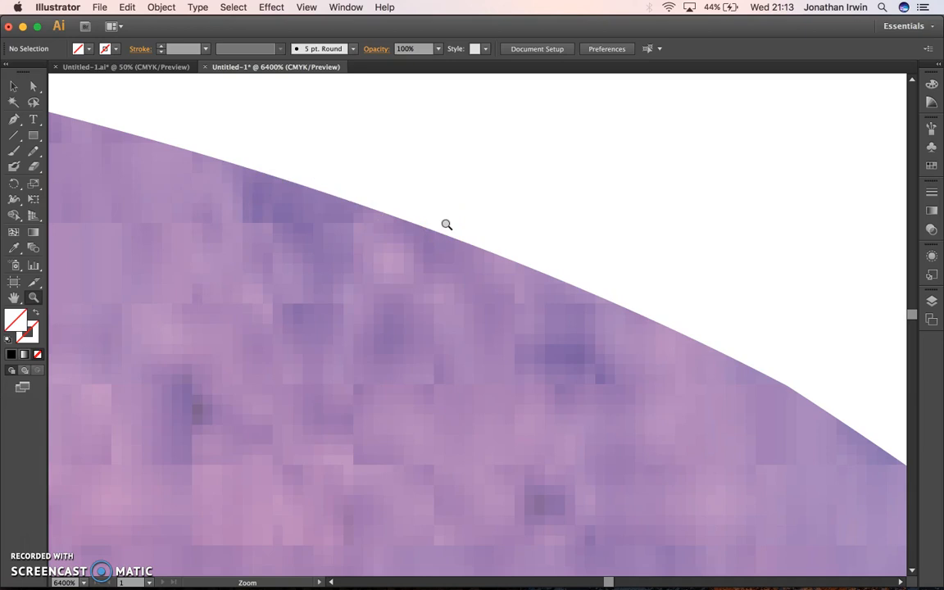
{"action": "key", "text": "super+0"}
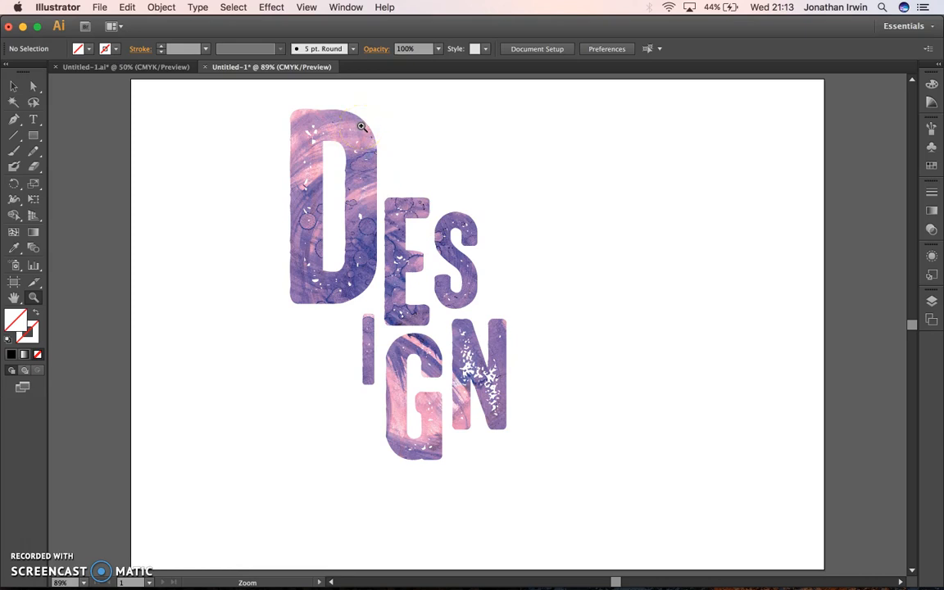
{"action": "left_click", "coordinate": [11, 83]}
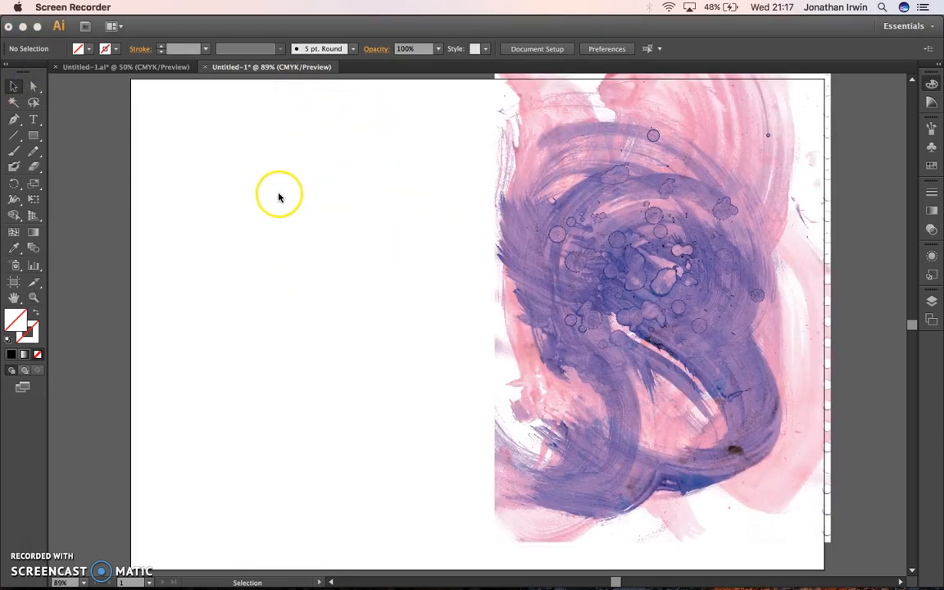
Step: Undo the clipping mask and the compound path so that the letters are separate objects over the paint texture
{"action": "left_click", "coordinate": [304, 185]}
{"action": "key", "text": "a"}
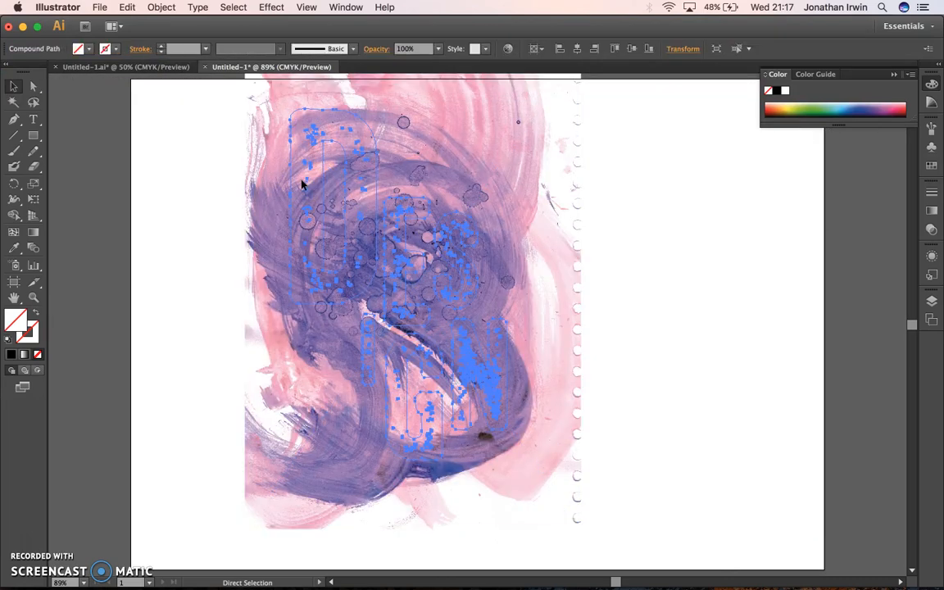
{"action": "key", "text": "super+z"}
{"action": "key", "text": "super+z"}
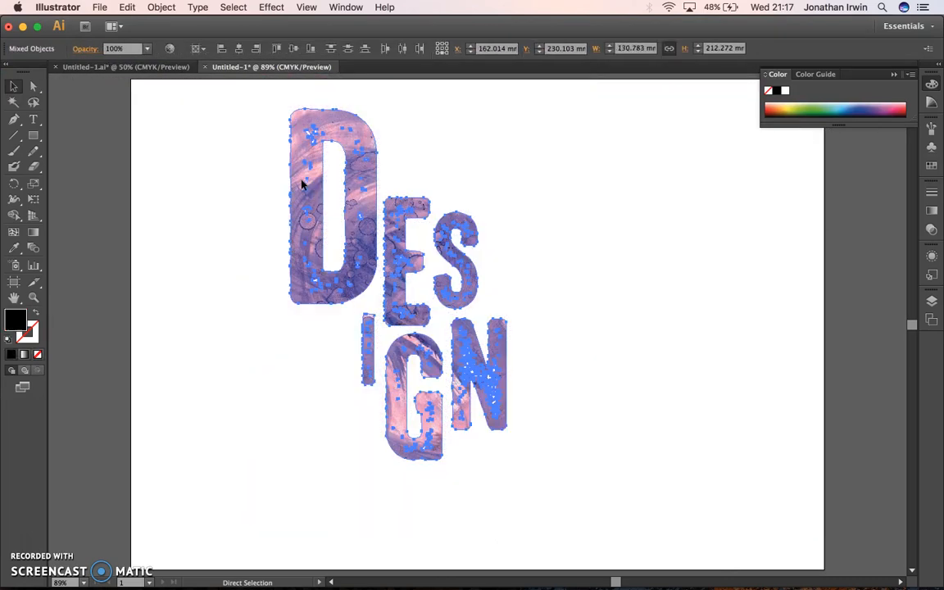
{"action": "left_click", "coordinate": [196, 175]}
{"action": "left_click", "coordinate": [319, 199]}
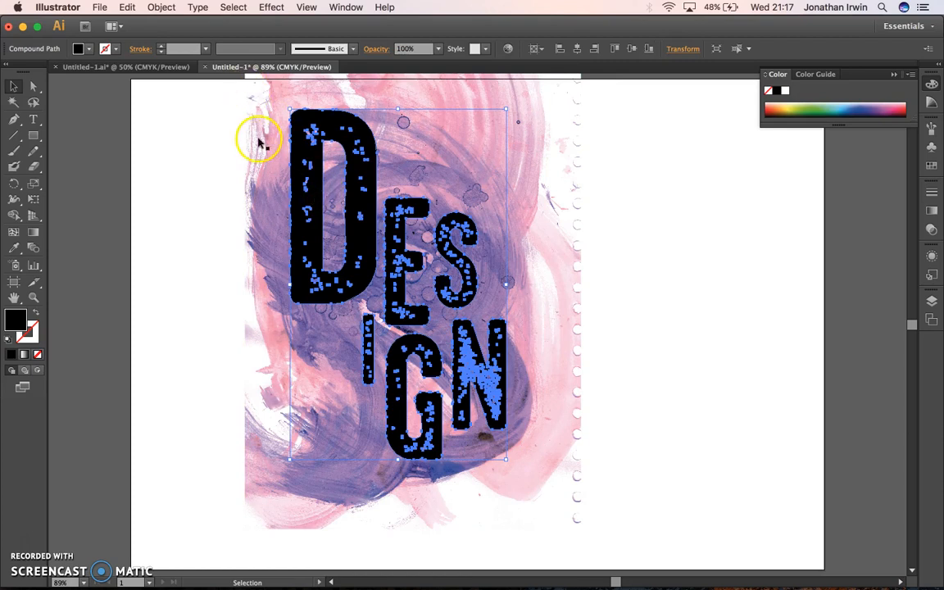
{"action": "left_click", "coordinate": [127, 7]}
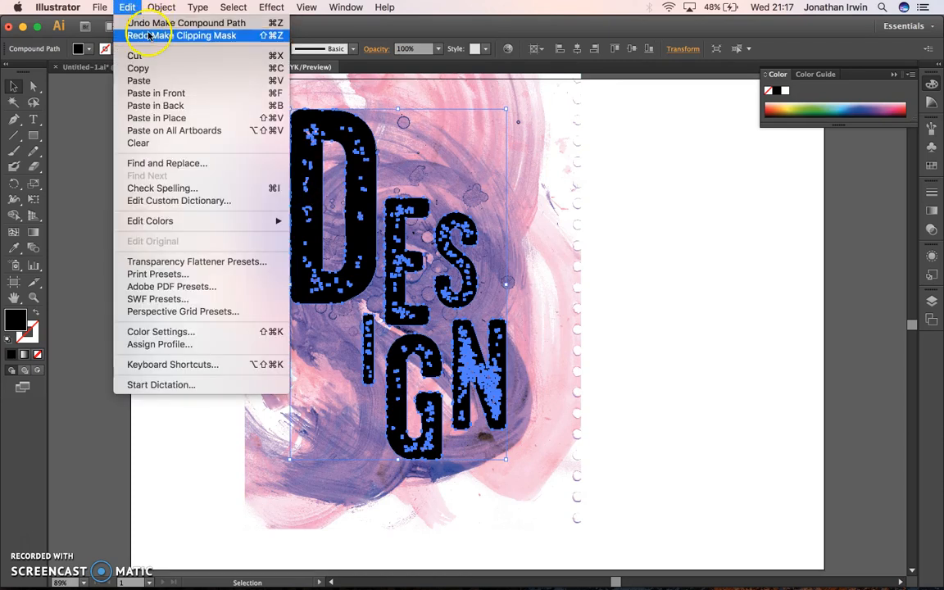
{"action": "left_click", "coordinate": [145, 23]}
Step: Select the letters E, S, I, G and N, leaving out the D, and make them into one compound path
{"action": "left_click", "coordinate": [299, 199]}
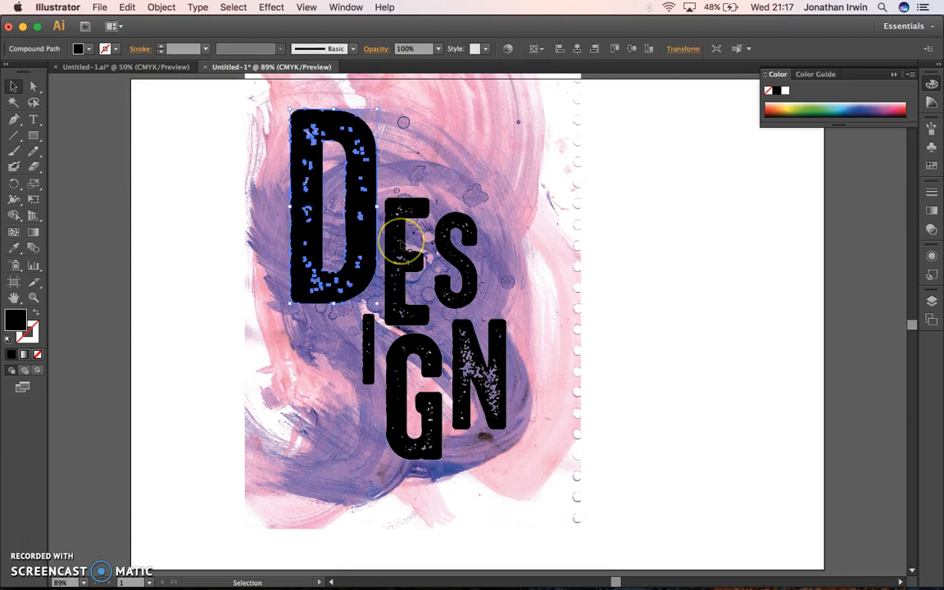
{"action": "left_click", "coordinate": [501, 189]}
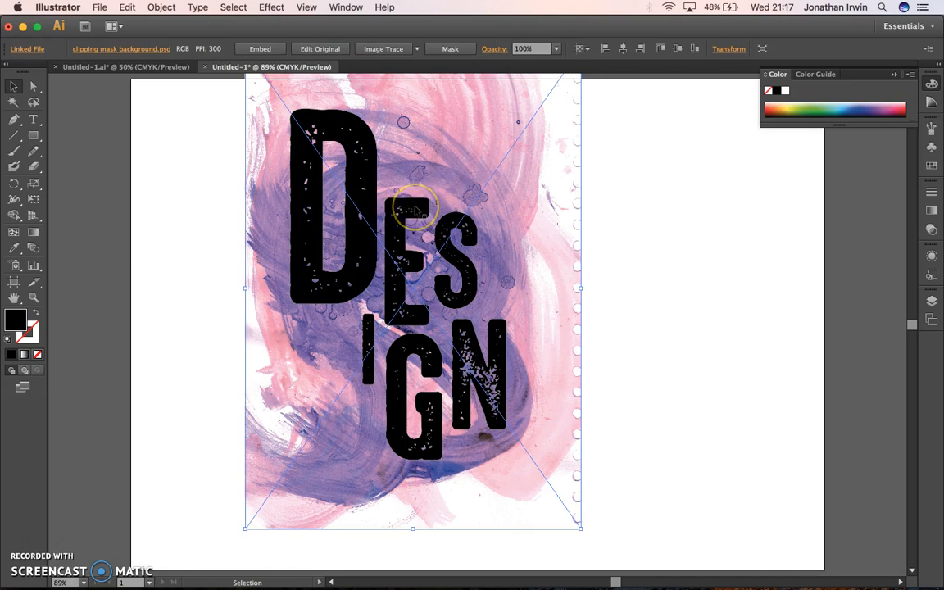
{"action": "left_click", "coordinate": [402, 232]}
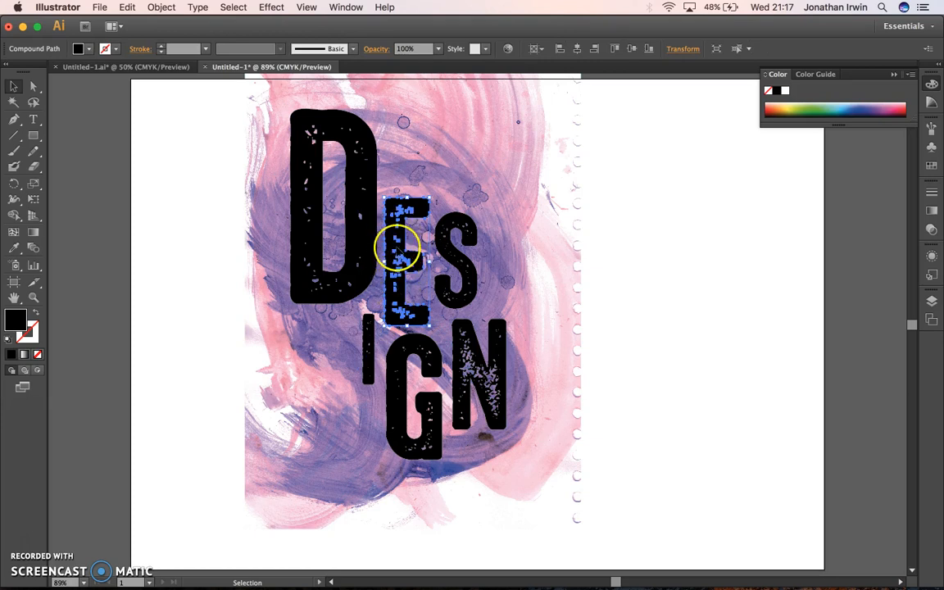
{"action": "left_click", "coordinate": [445, 237], "text": "shift"}
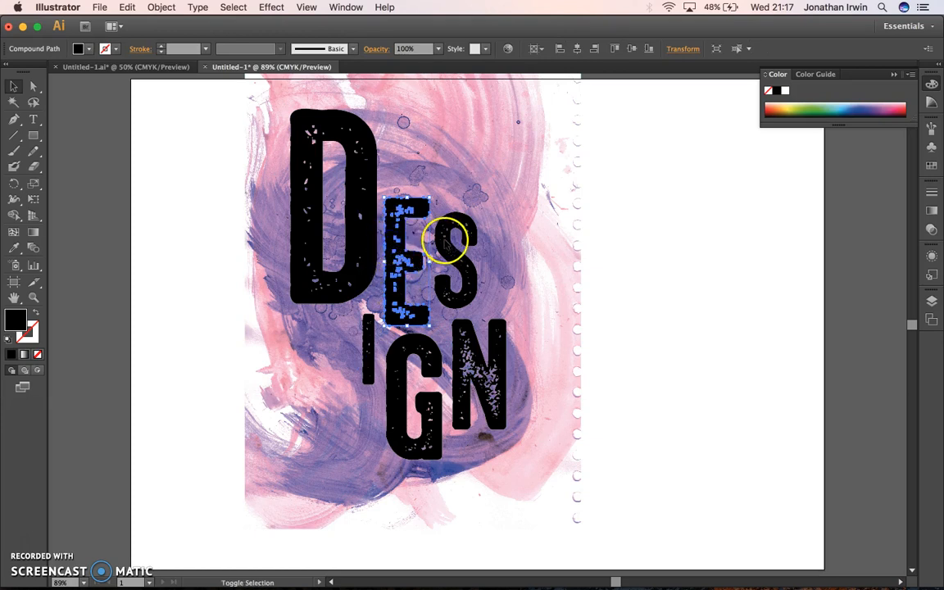
{"action": "left_click", "coordinate": [370, 335], "text": "shift"}
{"action": "left_click", "coordinate": [405, 358], "text": "shift"}
{"action": "left_click", "coordinate": [453, 340], "text": "shift"}
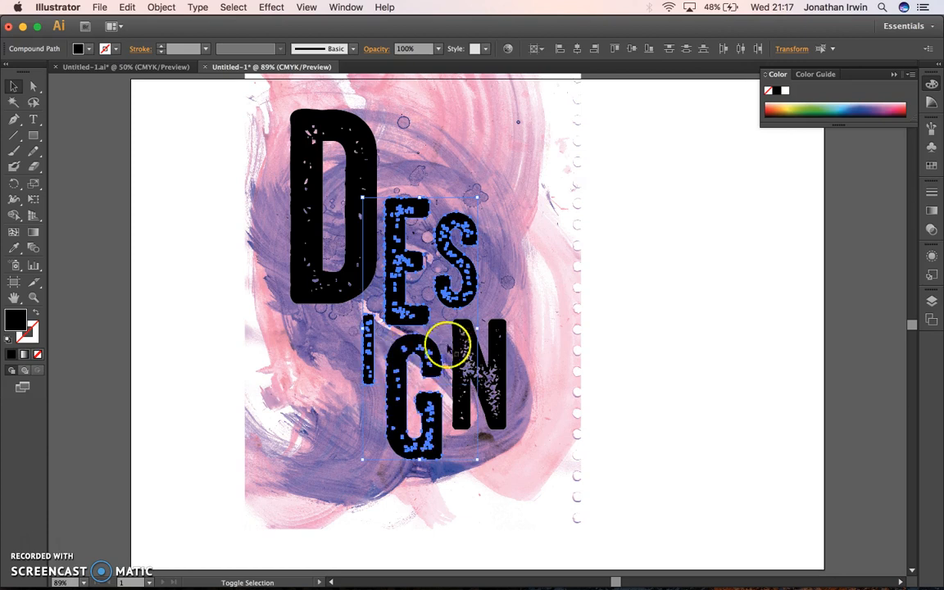
{"action": "left_click", "coordinate": [326, 143]}
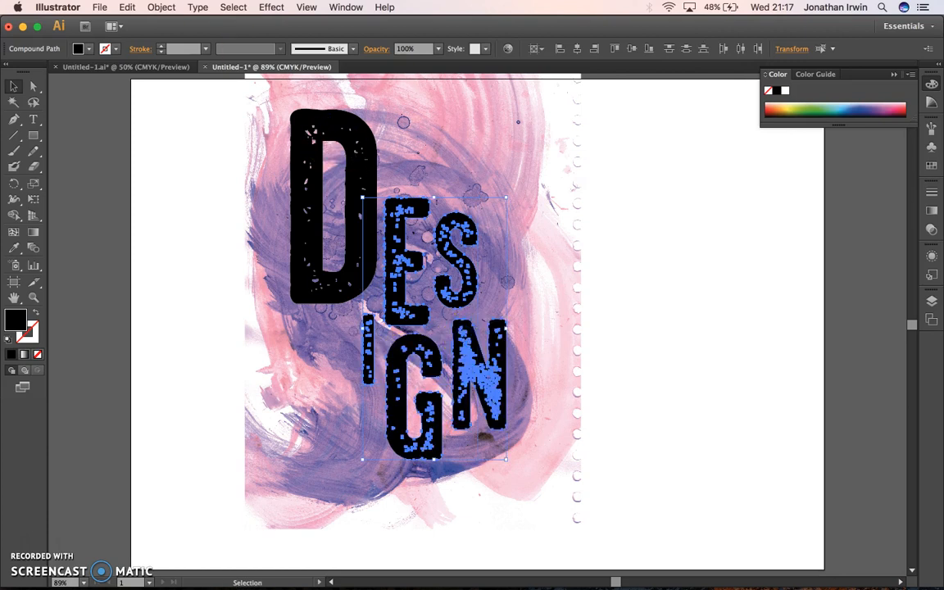
{"action": "left_click", "coordinate": [162, 6]}
{"action": "mouse_move", "coordinate": [239, 376]}
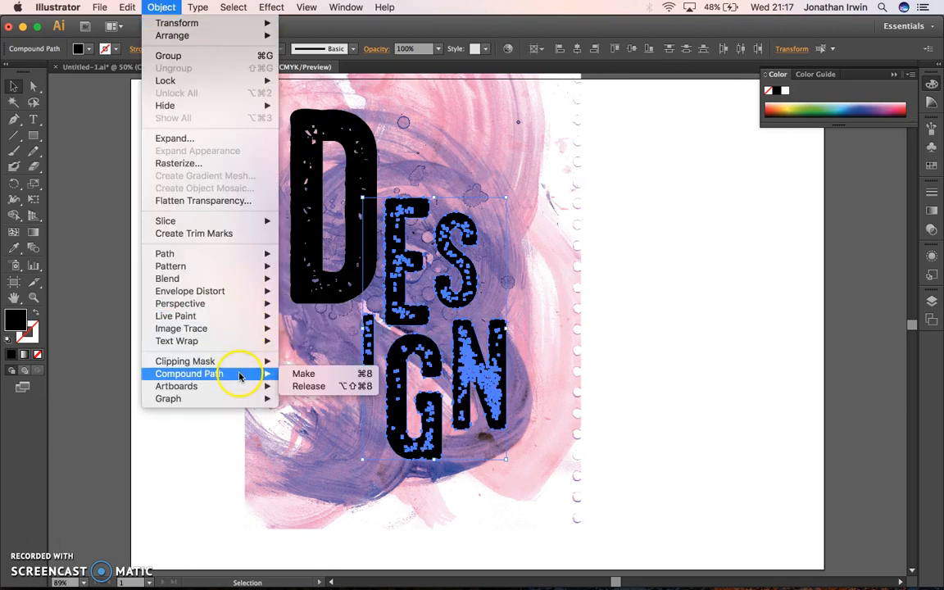
{"action": "left_click", "coordinate": [304, 373]}
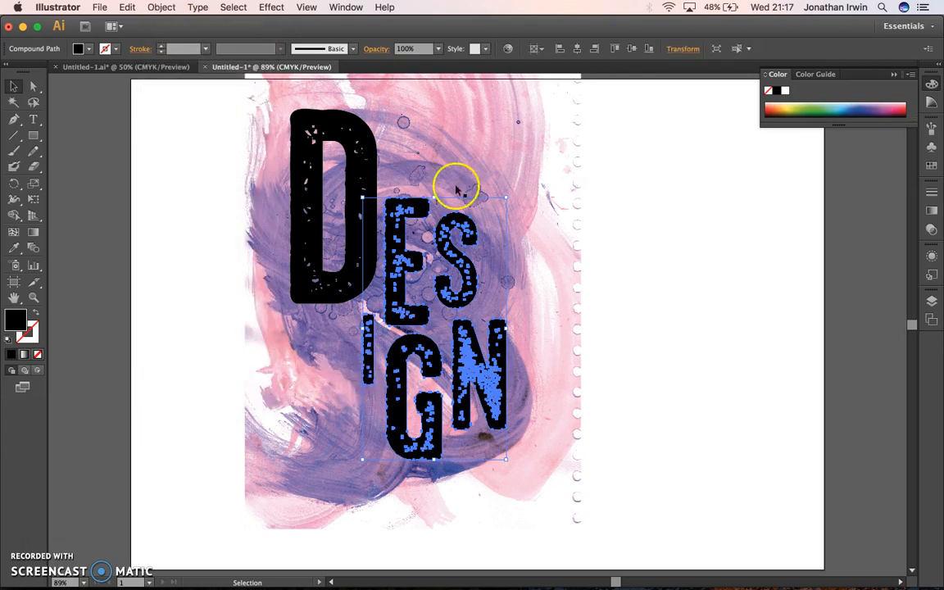
Step: Make a clipping mask from the ESIGN compound path and the paint texture, leaving the D out, and deselect
{"action": "left_click_drag", "start_coordinate": [609, 316], "coordinate": [457, 272]}
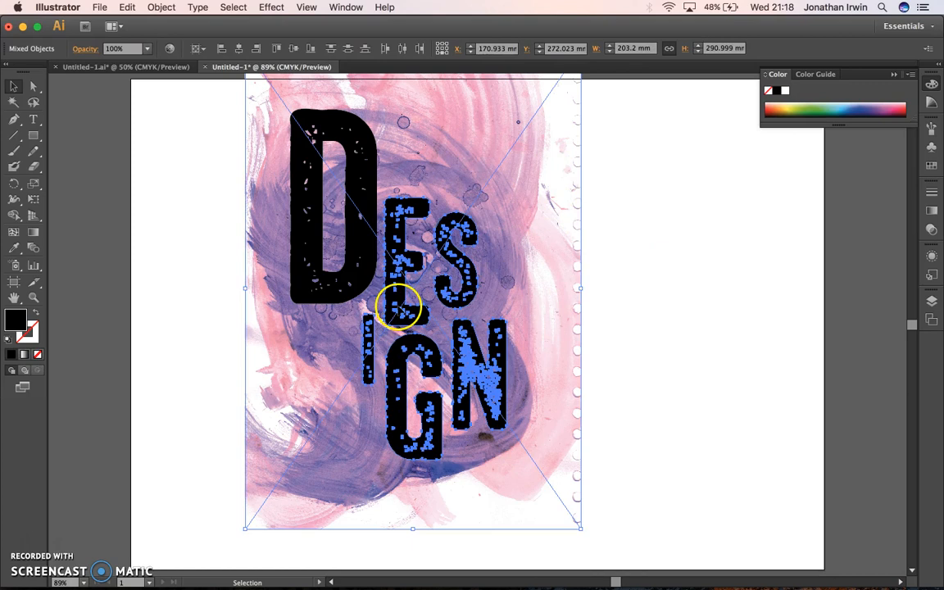
{"action": "right_click", "coordinate": [397, 307]}
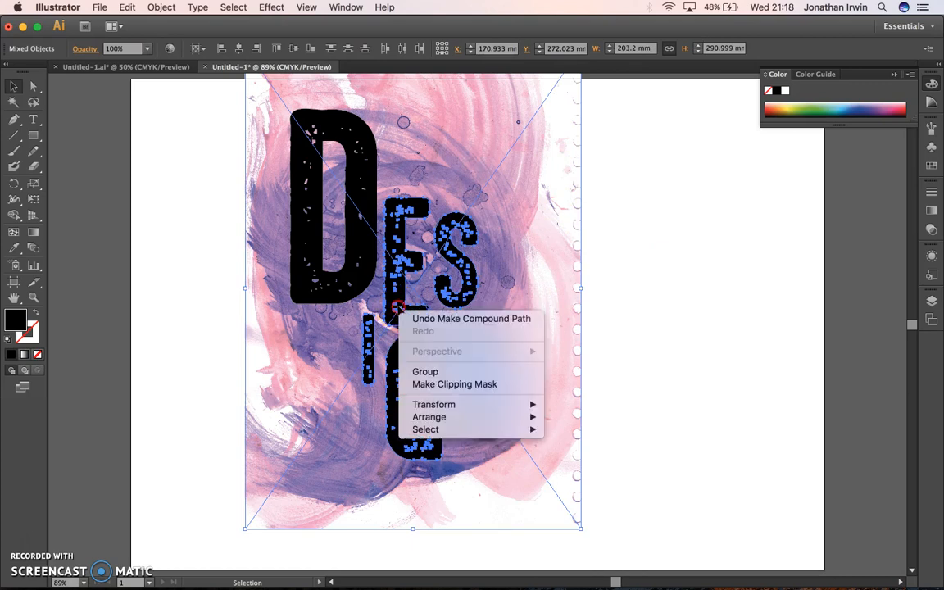
{"action": "left_click", "coordinate": [431, 384]}
{"action": "left_click", "coordinate": [578, 334]}
{"action": "left_click", "coordinate": [651, 310]}
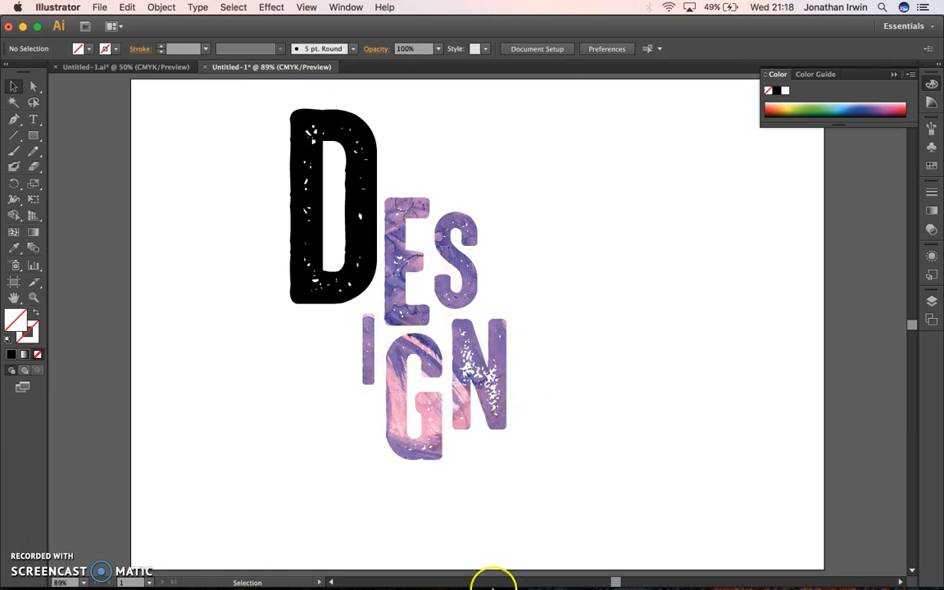
Step: Place the yellow and purple paint image Student_000647_3.jpg into the document and position it so that it covers the D
{"action": "mouse_move", "coordinate": [494, 587]}
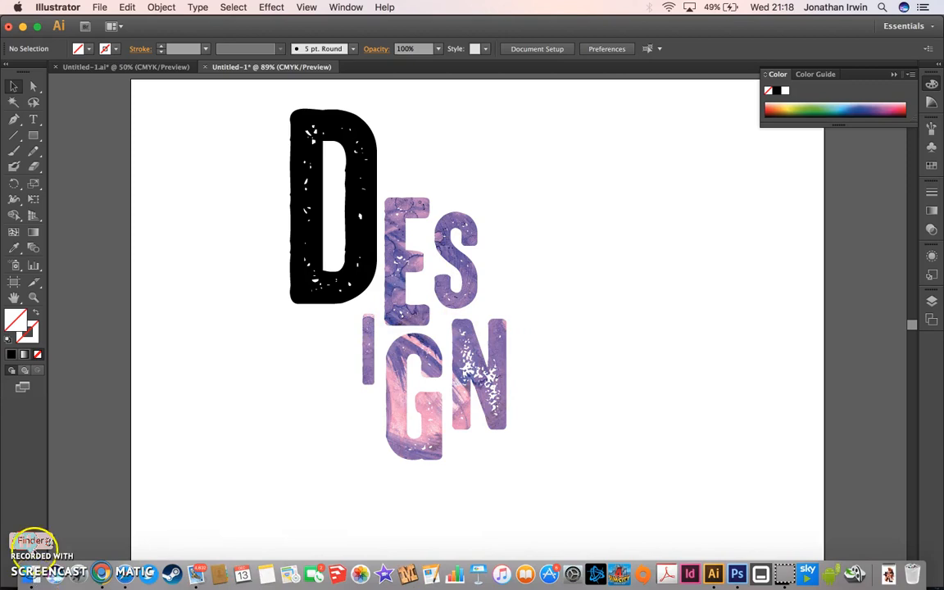
{"action": "left_click", "coordinate": [99, 7]}
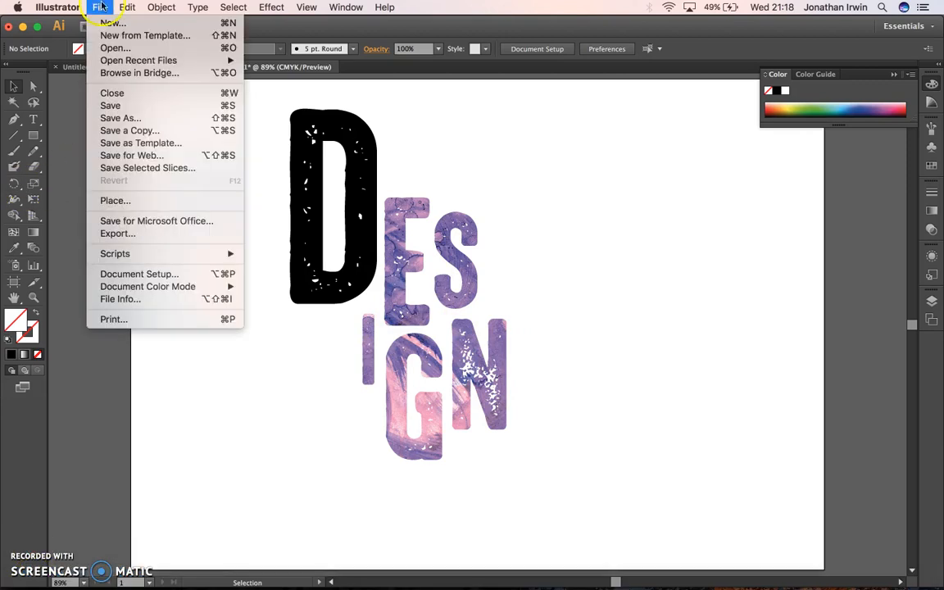
{"action": "left_click", "coordinate": [115, 201]}
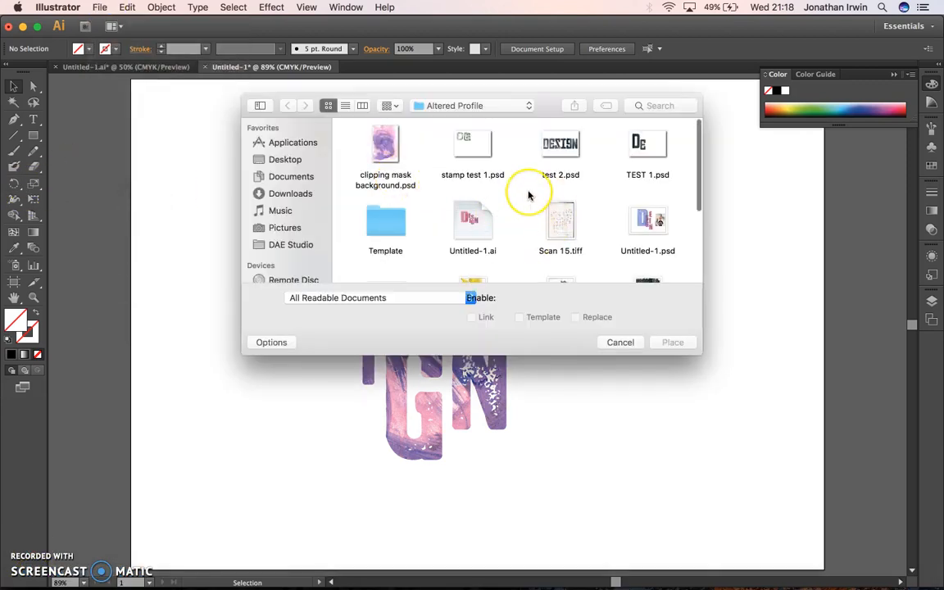
{"action": "scroll", "coordinate": [528, 195], "scroll_direction": "down", "scroll_amount": 3}
{"action": "double_click", "coordinate": [477, 211]}
{"action": "left_click_drag", "start_coordinate": [396, 198], "coordinate": [236, 188]}
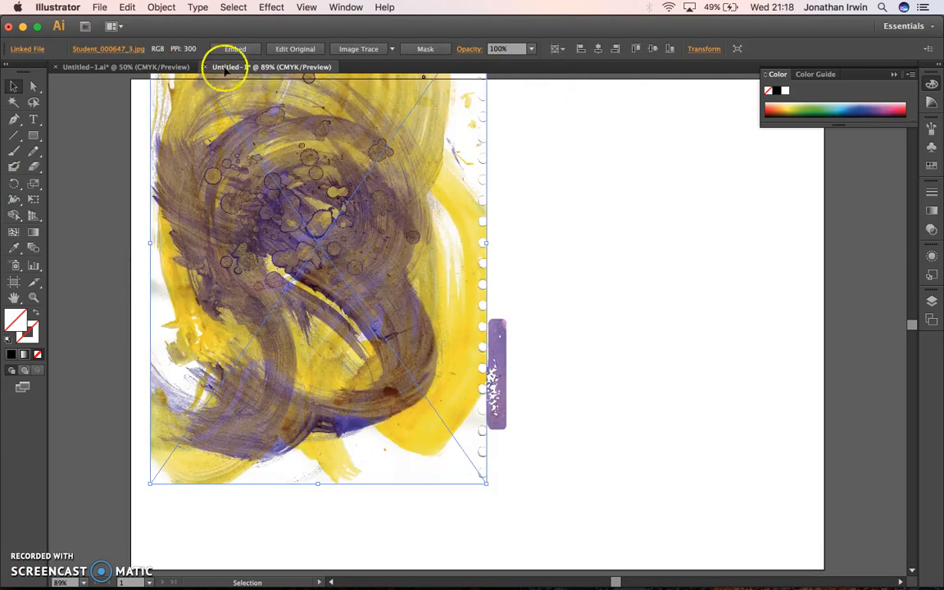
Step: Send the yellow and purple paint image to the back, behind all the letters
{"action": "left_click", "coordinate": [162, 7]}
{"action": "mouse_move", "coordinate": [213, 35]}
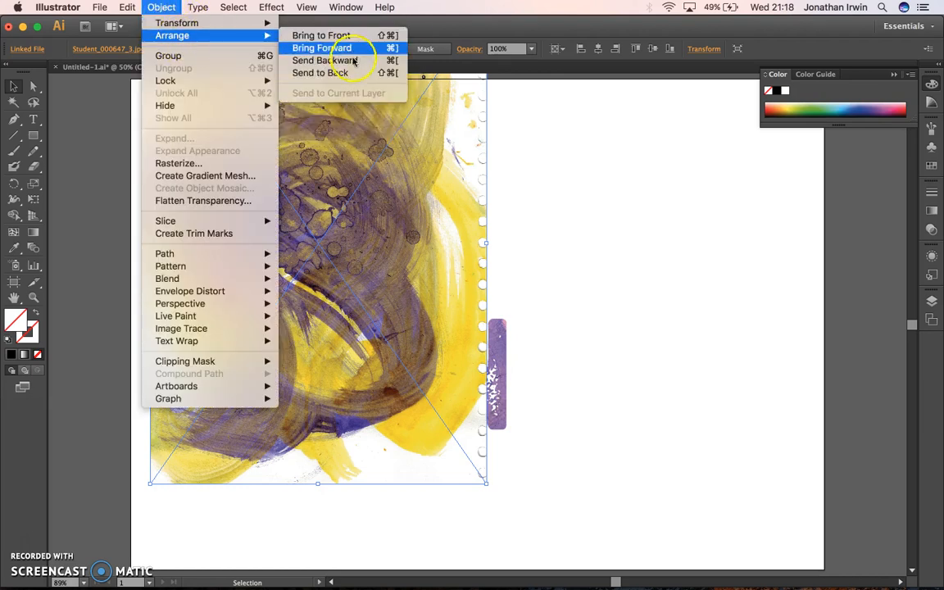
{"action": "left_click", "coordinate": [323, 72]}
Step: Make a clipping mask from the black D and the yellow and purple paint image, and deselect
{"action": "left_click", "coordinate": [315, 185]}
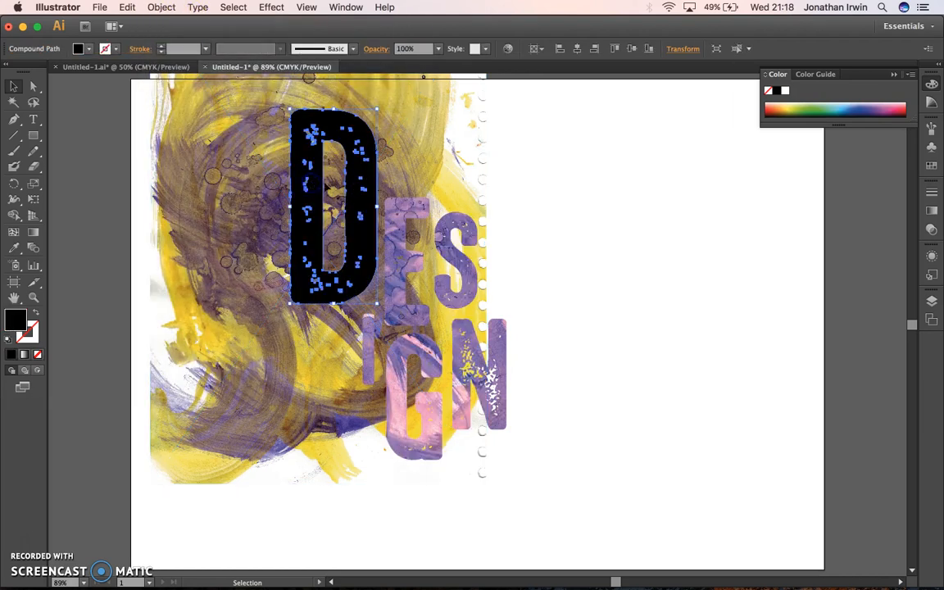
{"action": "left_click", "coordinate": [258, 181], "text": "shift"}
{"action": "right_click", "coordinate": [310, 191]}
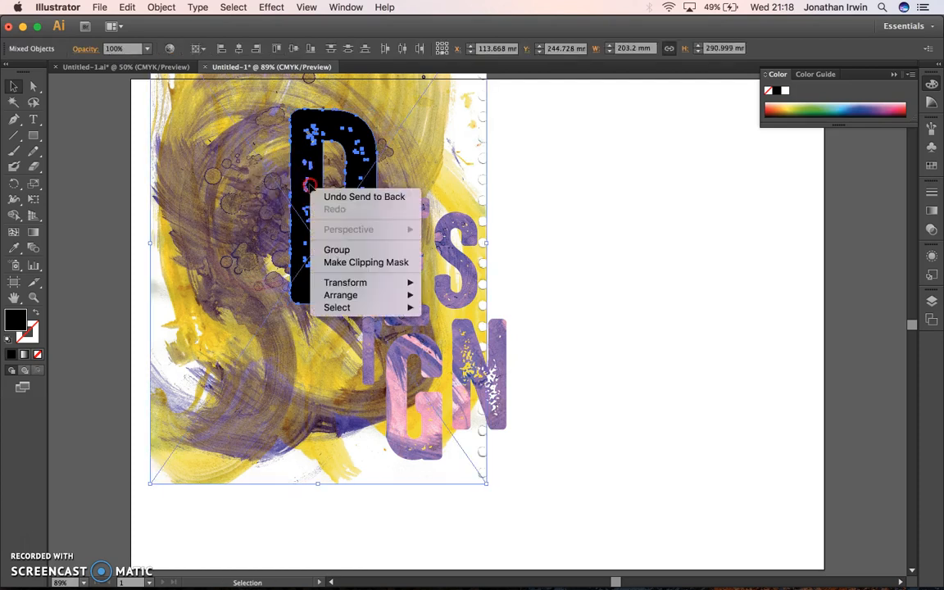
{"action": "left_click", "coordinate": [351, 262]}
{"action": "left_click", "coordinate": [98, 188]}
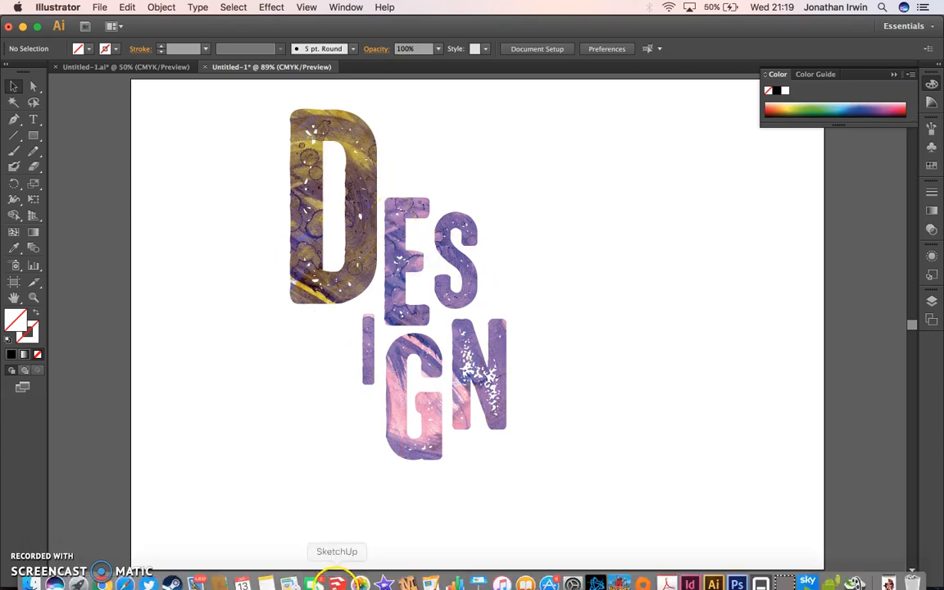
Step: Switch to Chrome to view slide 26, the typographic art brief, in the Yr12 Altered Profile presentation, and return to Illustrator
{"action": "left_click", "coordinate": [100, 573]}
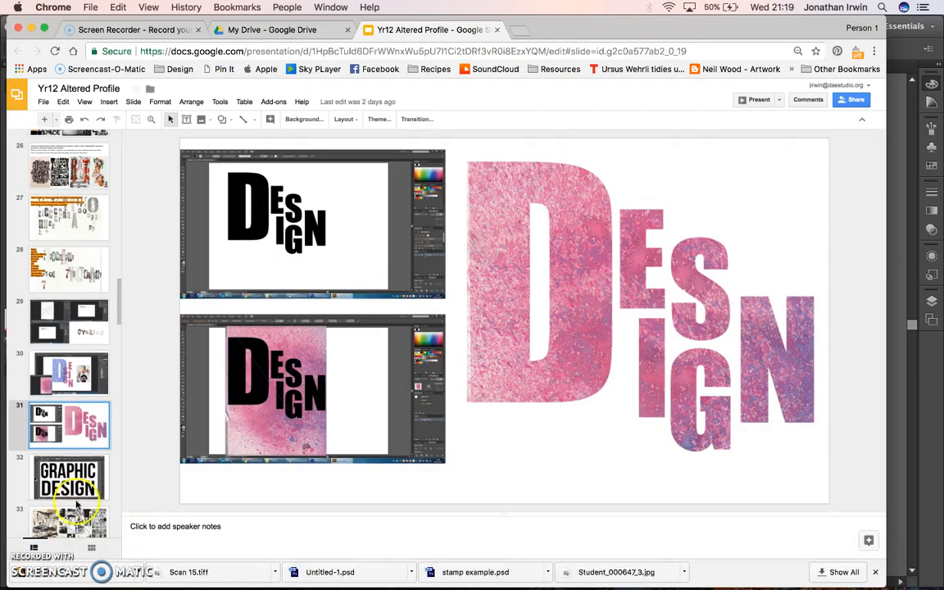
{"action": "left_click", "coordinate": [71, 164]}
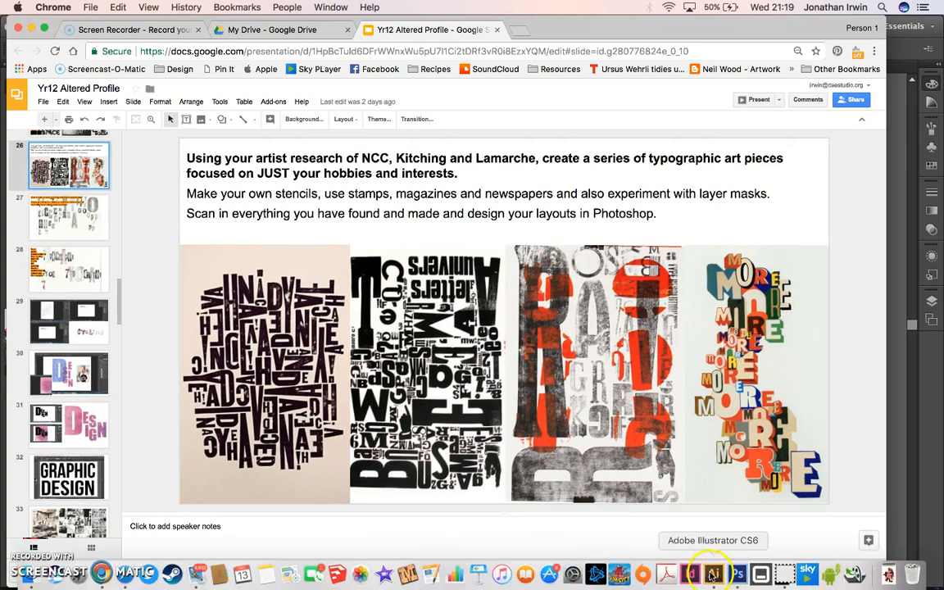
{"action": "left_click", "coordinate": [712, 573]}
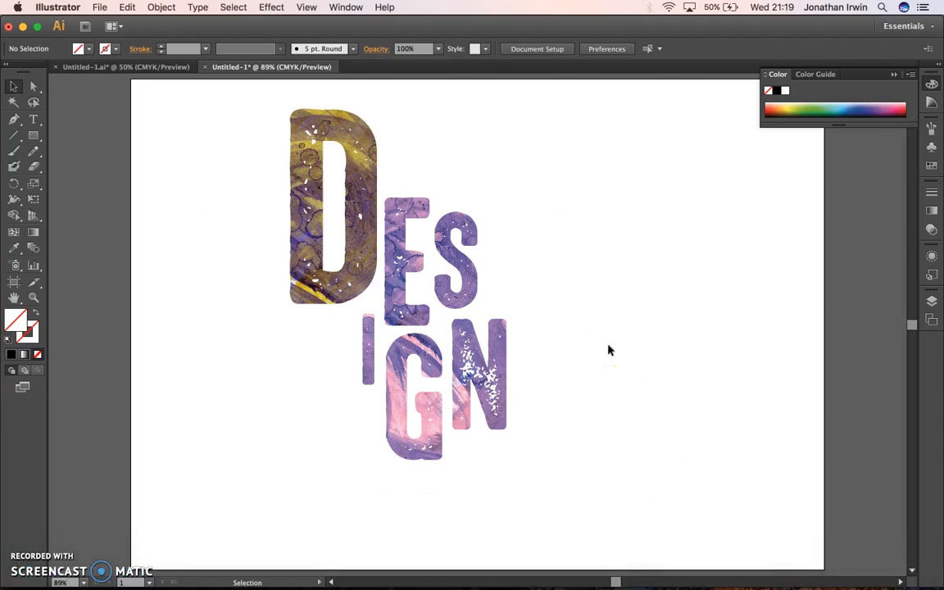
Step: Isolate the D's clip group and its linked paint image to view the full texture, and exit isolation mode
{"action": "double_click", "coordinate": [318, 164]}
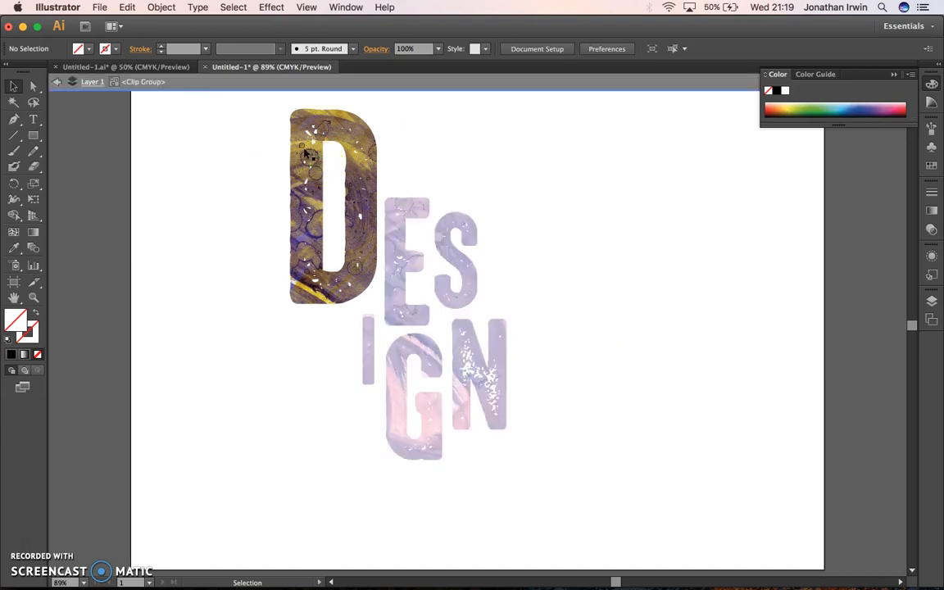
{"action": "left_click", "coordinate": [305, 153]}
{"action": "double_click", "coordinate": [288, 154]}
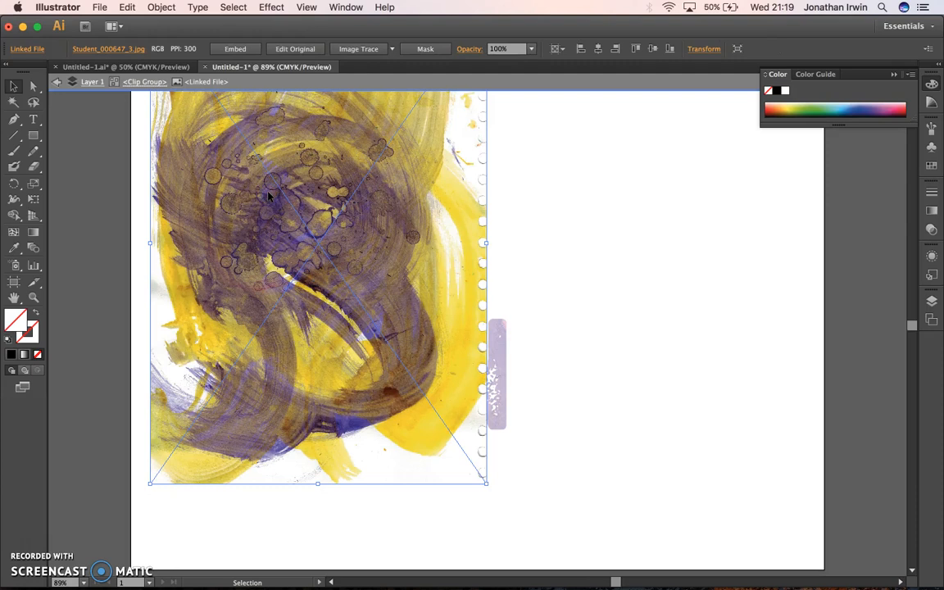
{"action": "double_click", "coordinate": [120, 235]}
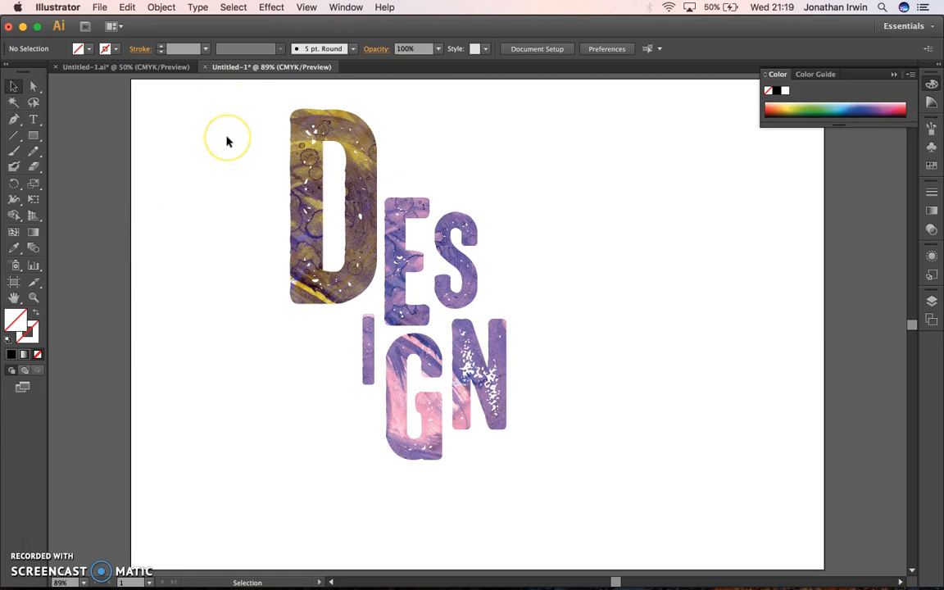
{"action": "left_click", "coordinate": [264, 137]}
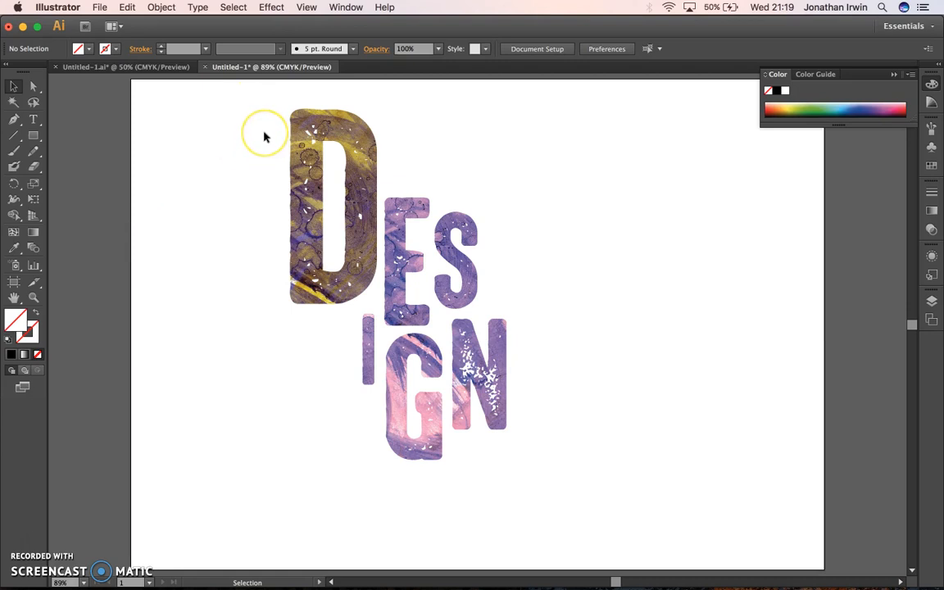